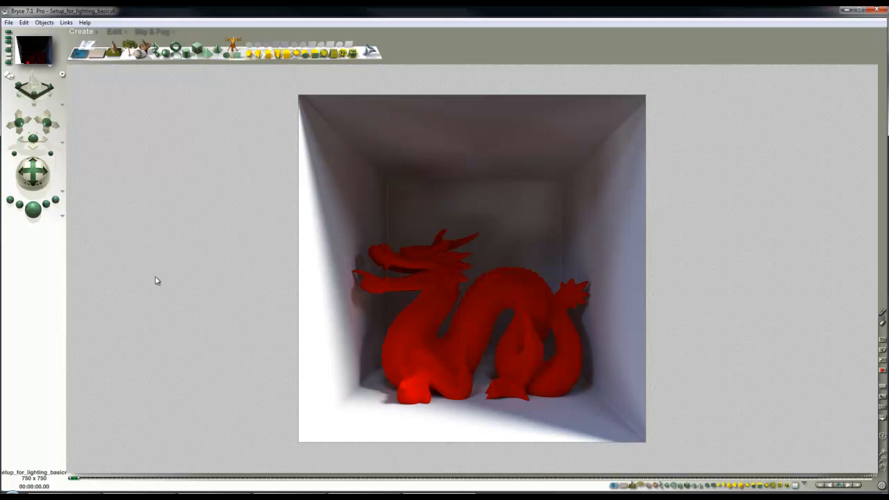
left_click(234, 488)
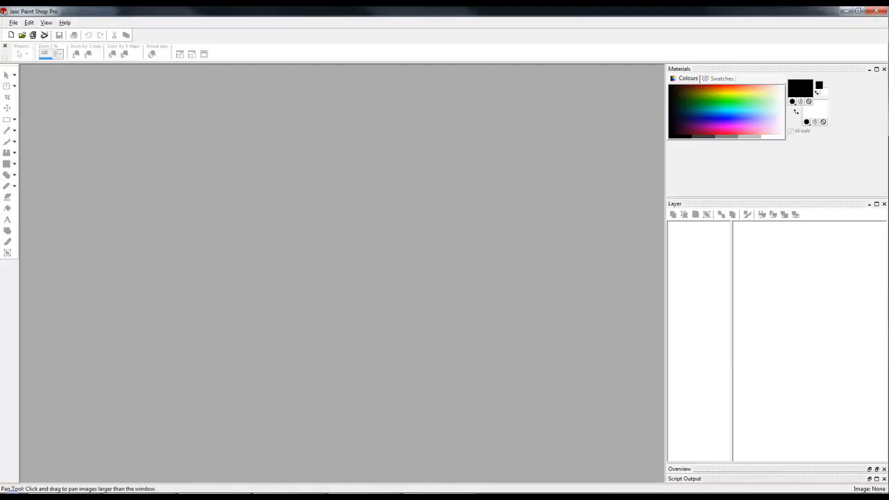
left_click(224, 489)
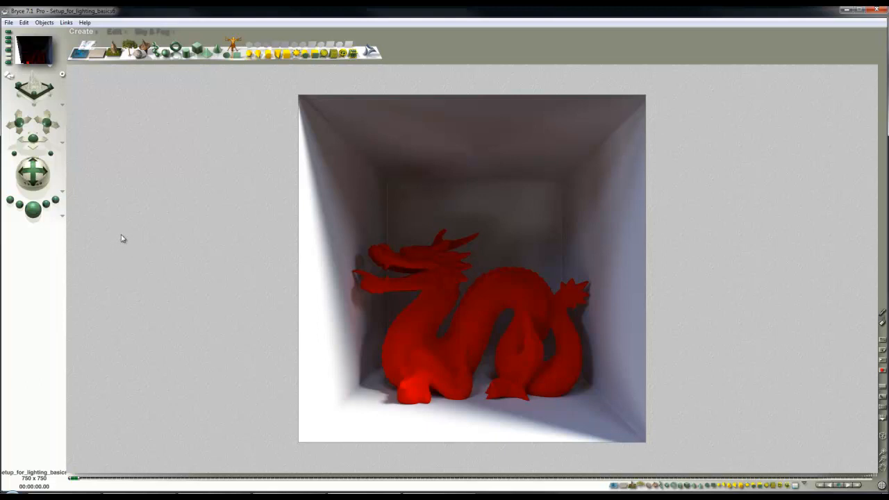
Set the premium render options to 4 rays per pixel with gamma correction turned off.
left_click(62, 219)
left_click(87, 267)
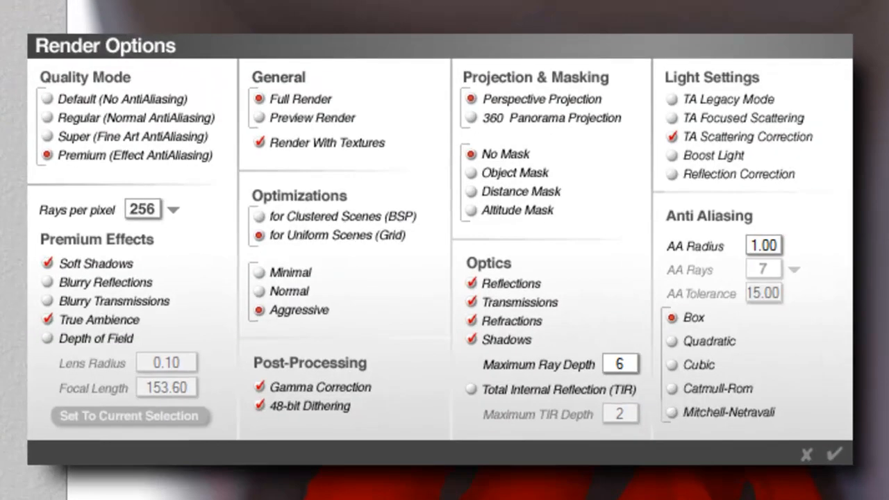
left_click(173, 209)
left_click(191, 221)
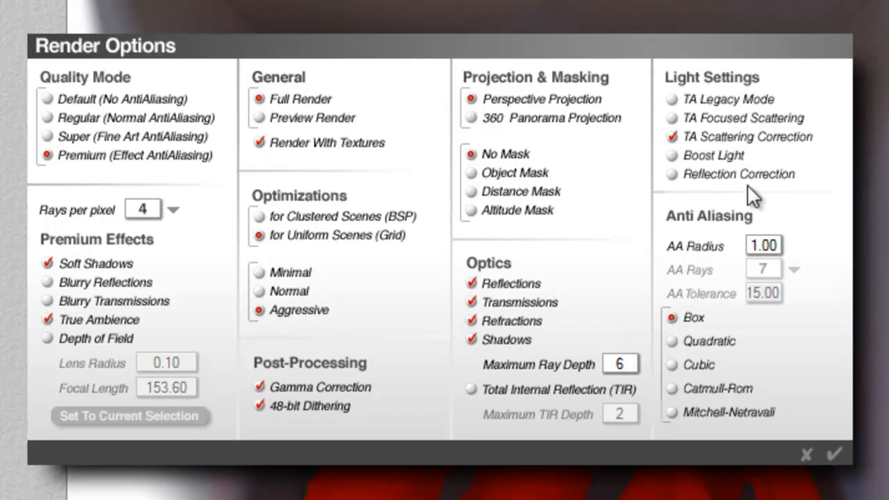
left_click(833, 453)
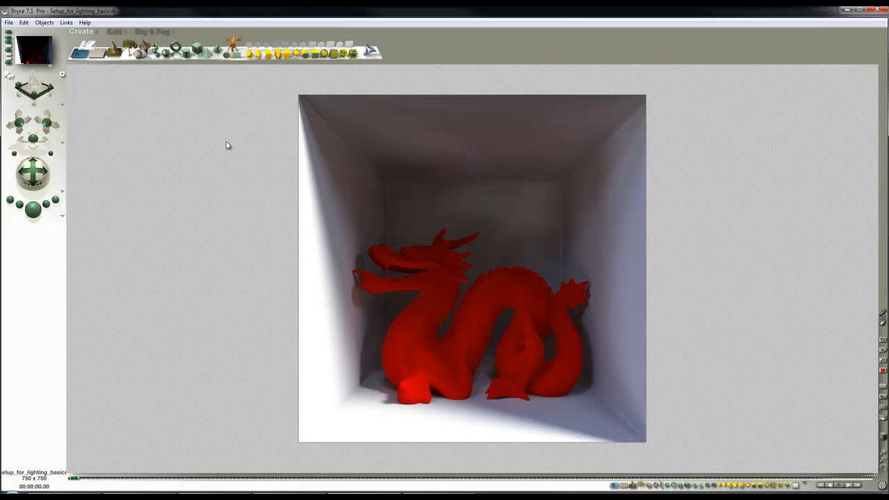
Open the Sky Lab's image-based lighting settings and switch its preview to show the full scene.
left_click(152, 31)
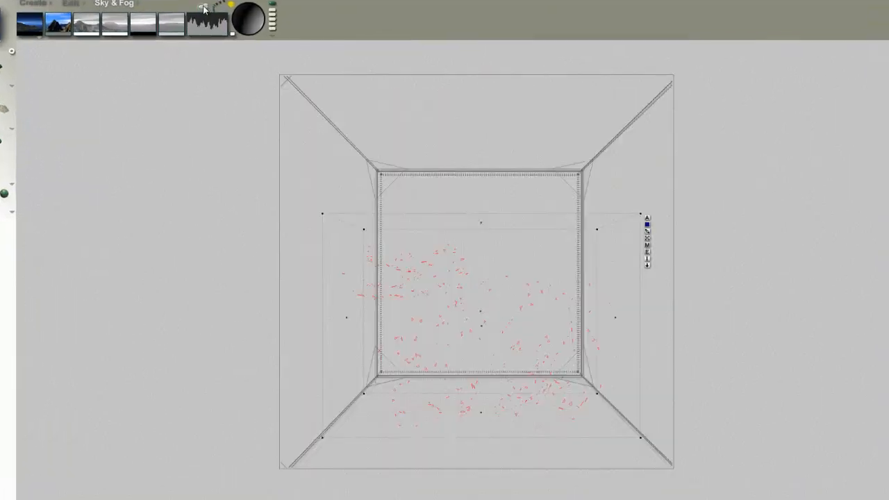
left_click(204, 9)
left_click(680, 62)
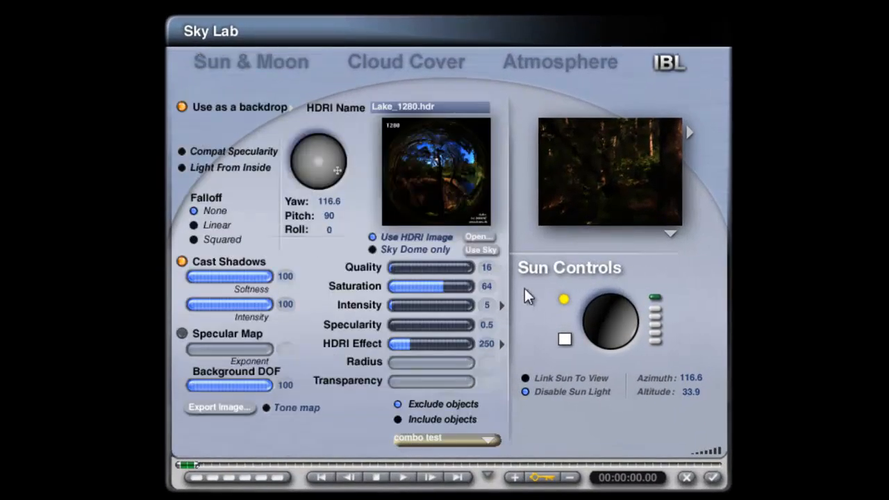
left_click(672, 234)
left_click(716, 242)
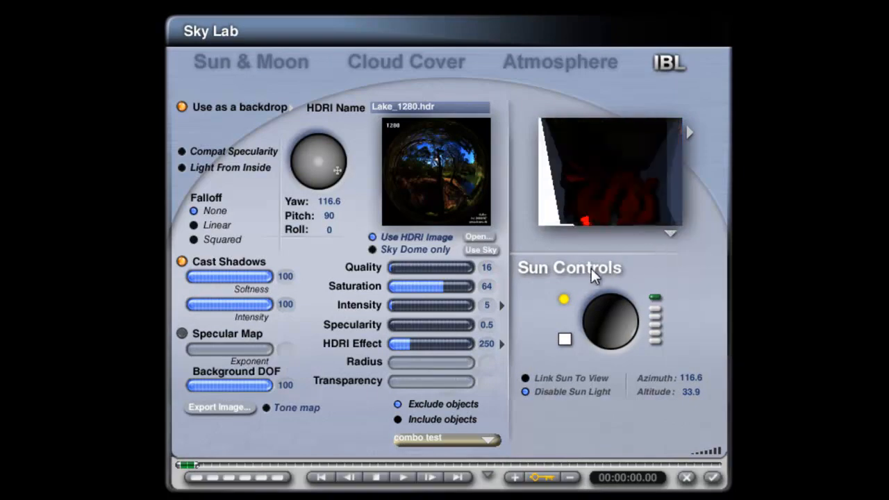
Enable true ambience optimization for the HDRI effect and set the HDRI shadow softness to 0.
left_click(501, 344)
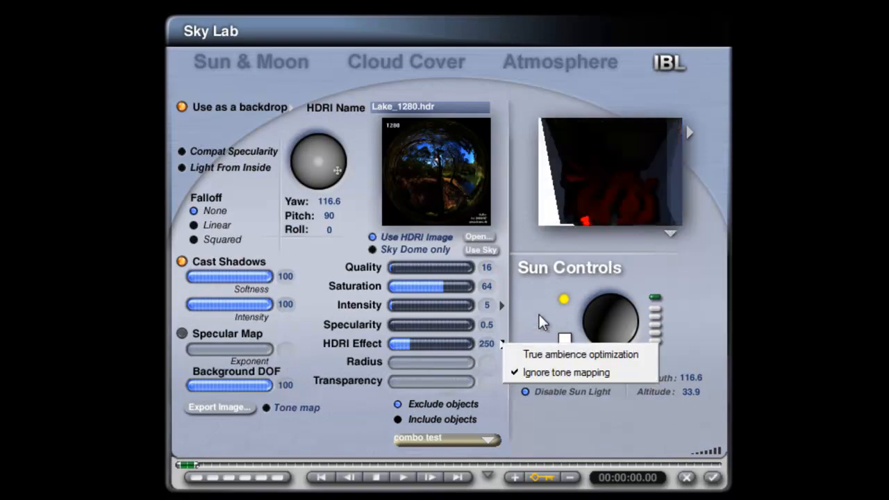
left_click(549, 355)
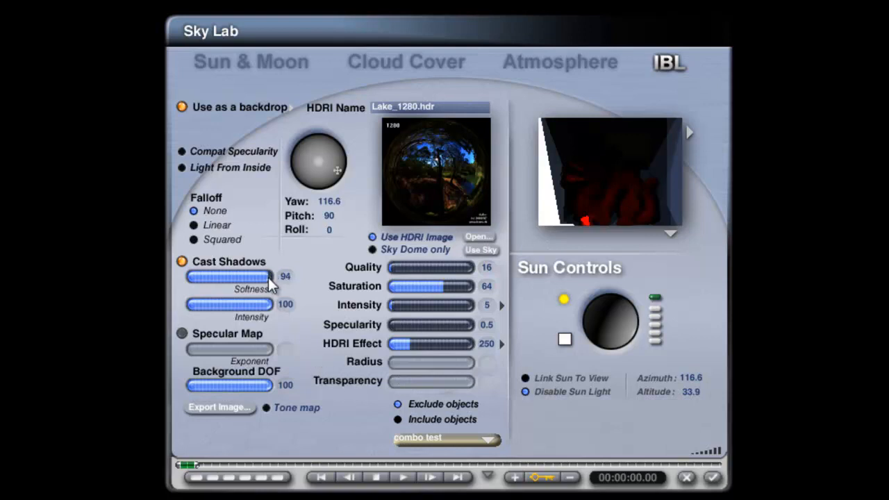
left_click_drag(269, 277, 187, 282)
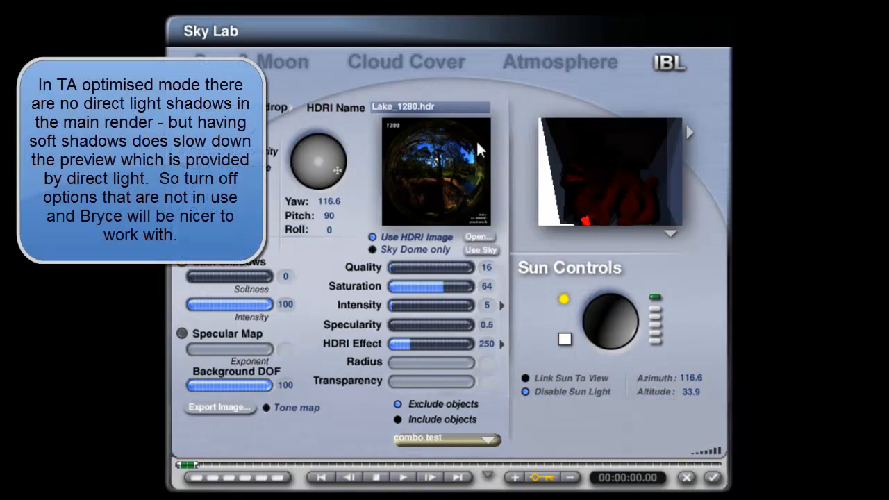
Raise the HDRI saturation to 100, apply the sky settings and render the scene.
left_click_drag(446, 288, 478, 288)
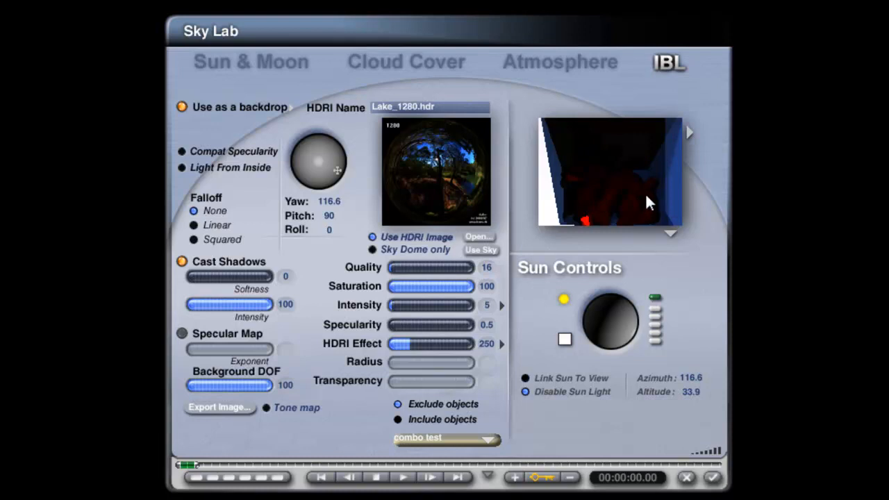
left_click(714, 479)
key("ctrl+r")
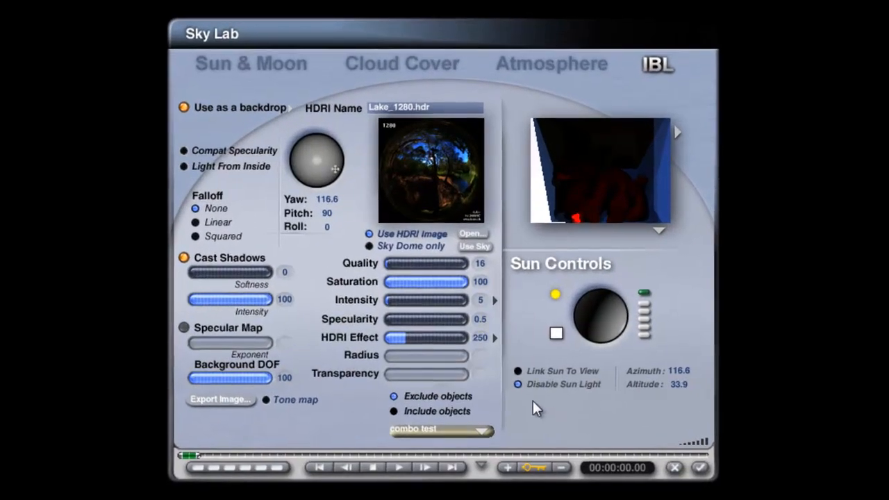
Enable the sun light in the Sky Lab with a shadow softness of 50, and render the scene.
left_click(519, 385)
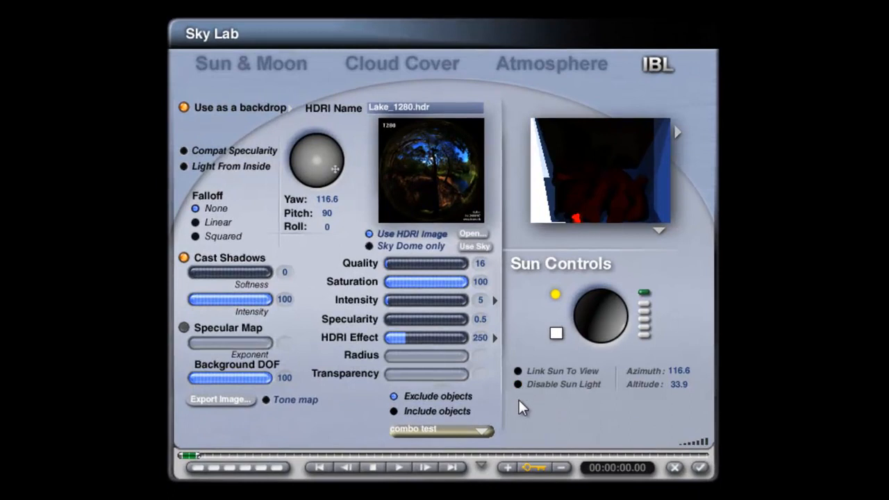
left_click(221, 61)
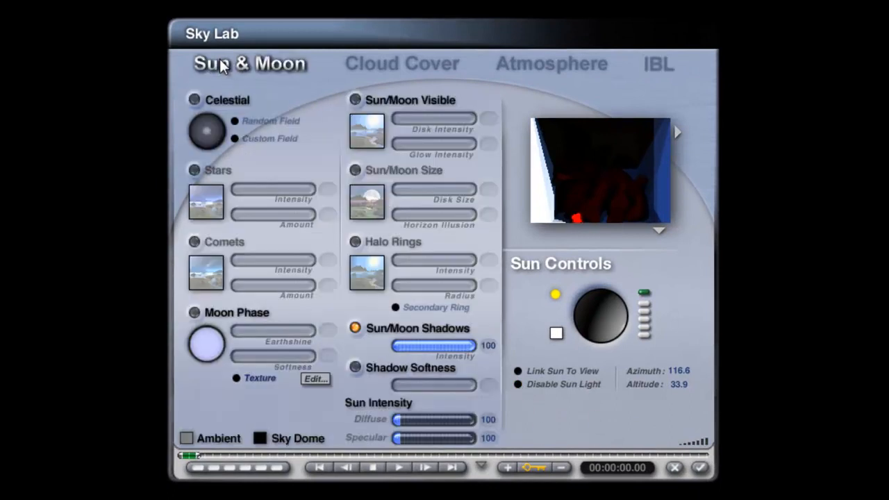
left_click(355, 369)
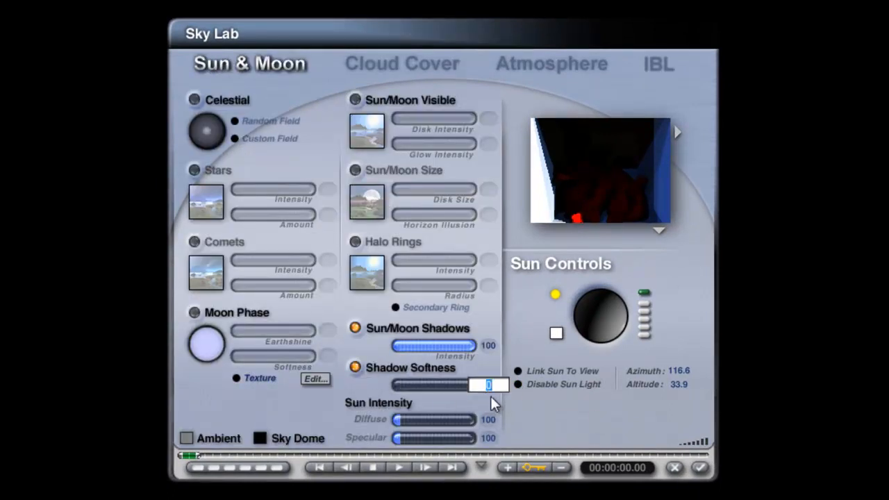
type("50")
key("Return")
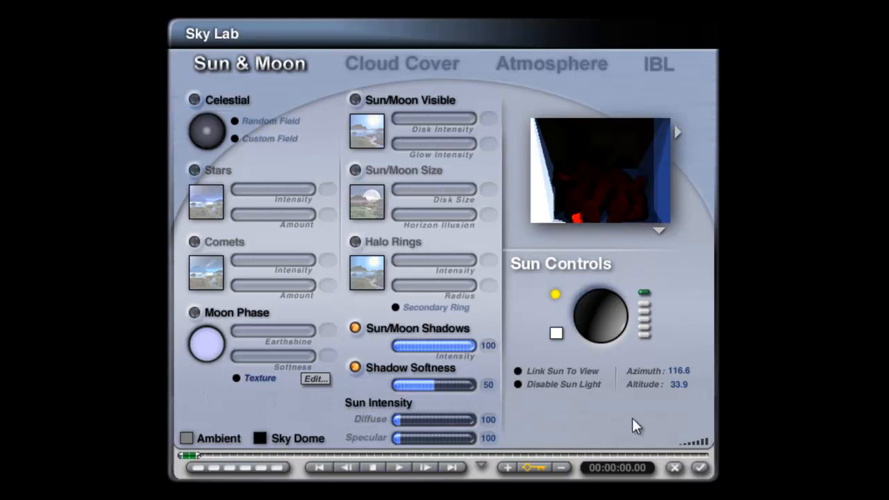
left_click(699, 467)
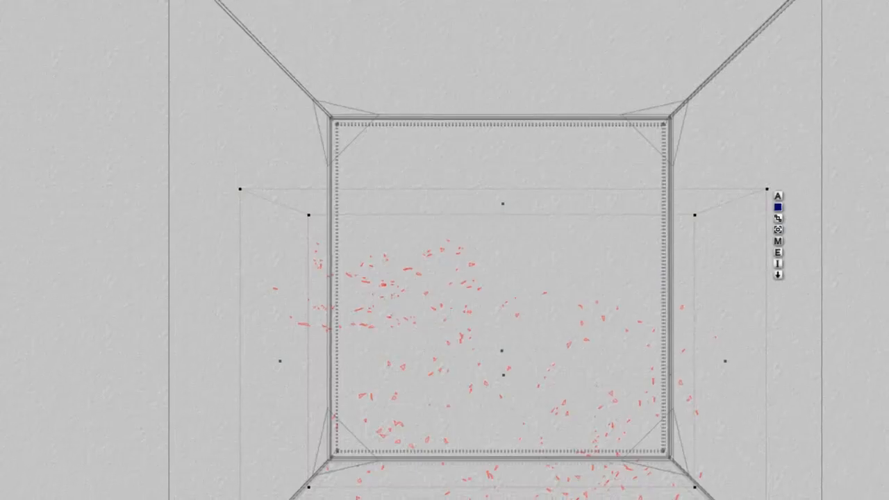
key("ctrl+r")
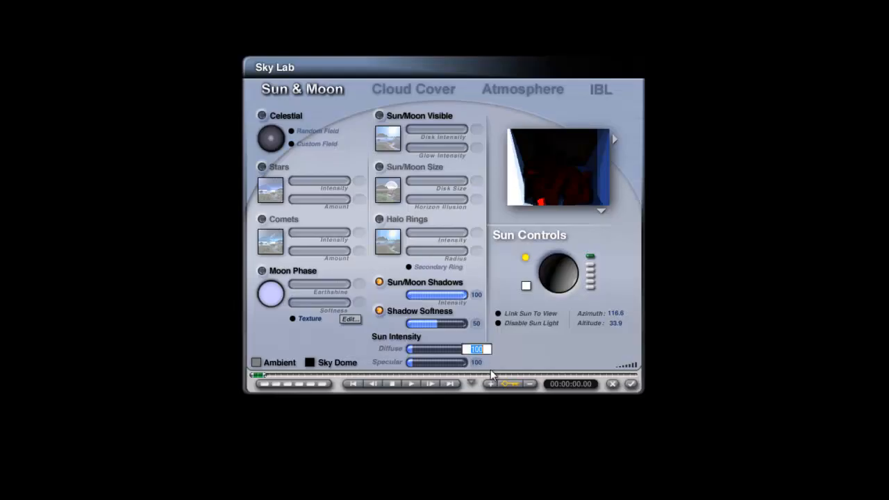
Set the sun's diffuse intensity to 200 and render the scene again.
type("200")
key("Return")
left_click(632, 385)
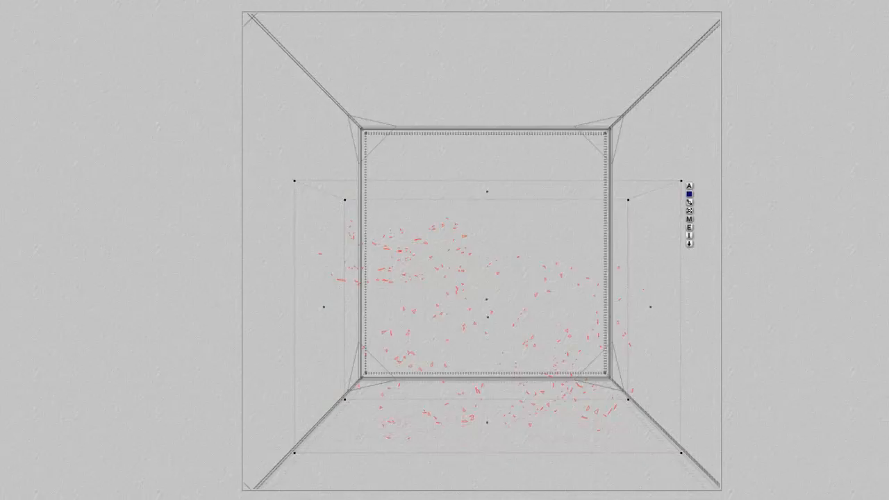
key("ctrl+r")
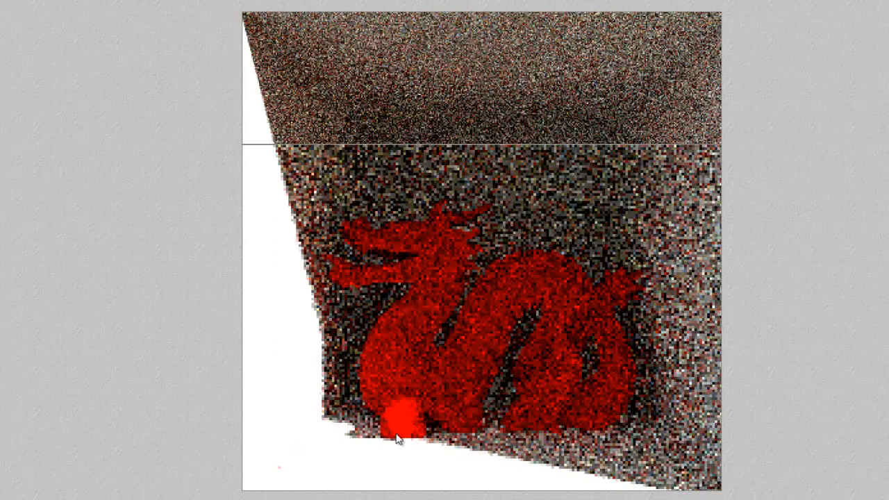
Stop the full render and render only small areas around the dragon's lit foot and its head.
key("Escape")
left_click_drag(425, 445, 371, 389)
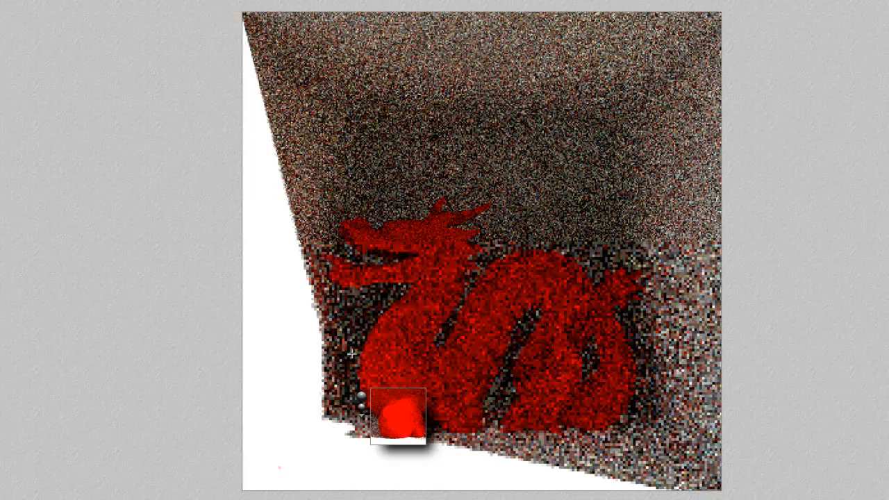
left_click_drag(391, 304, 315, 263)
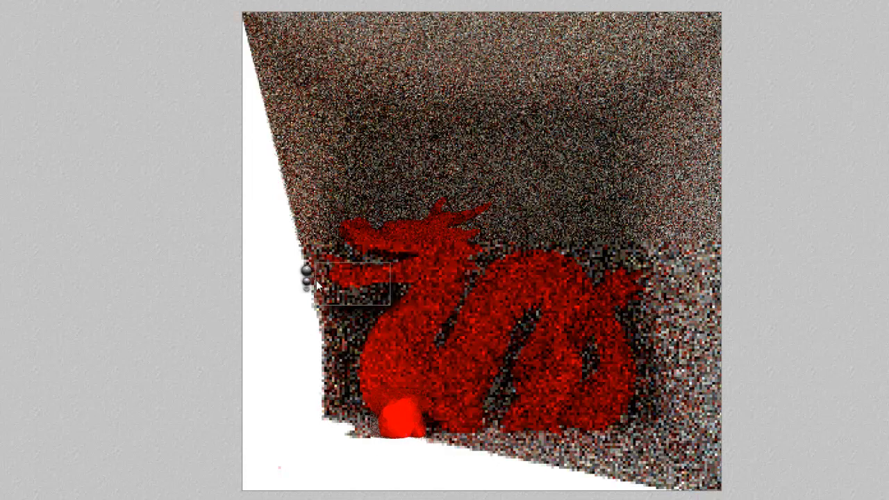
left_click_drag(427, 266, 360, 227)
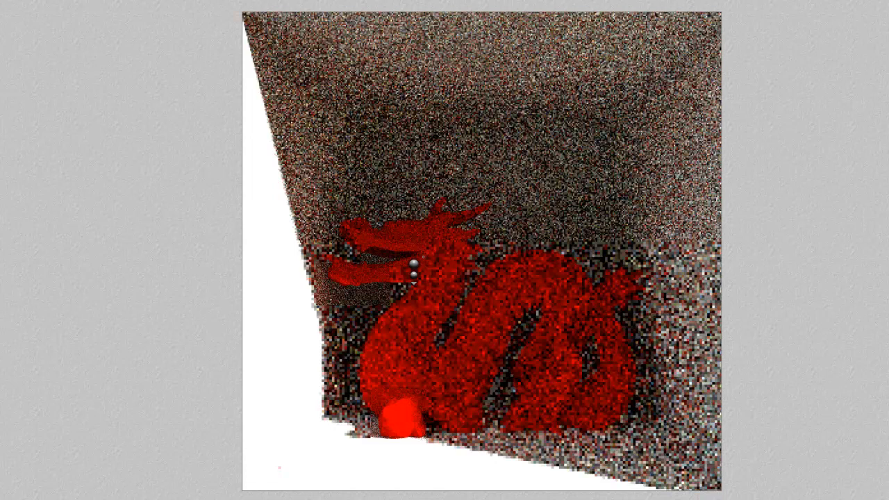
Set the render options to 64 rays per pixel and mark a small area for a test render.
left_click(1, 182)
left_click(7, 224)
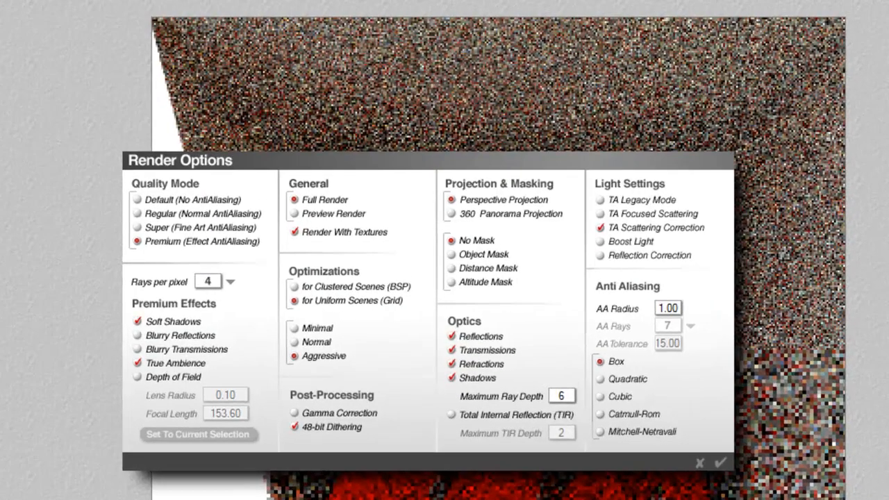
left_click(234, 277)
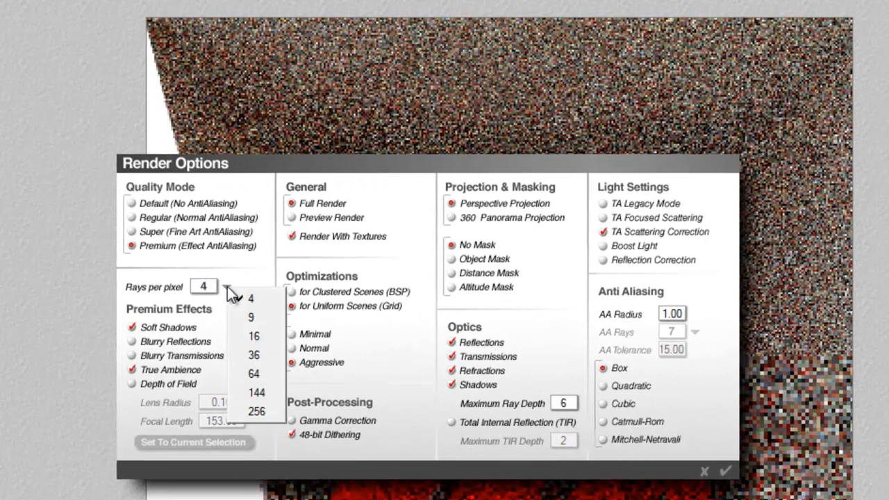
left_click(256, 373)
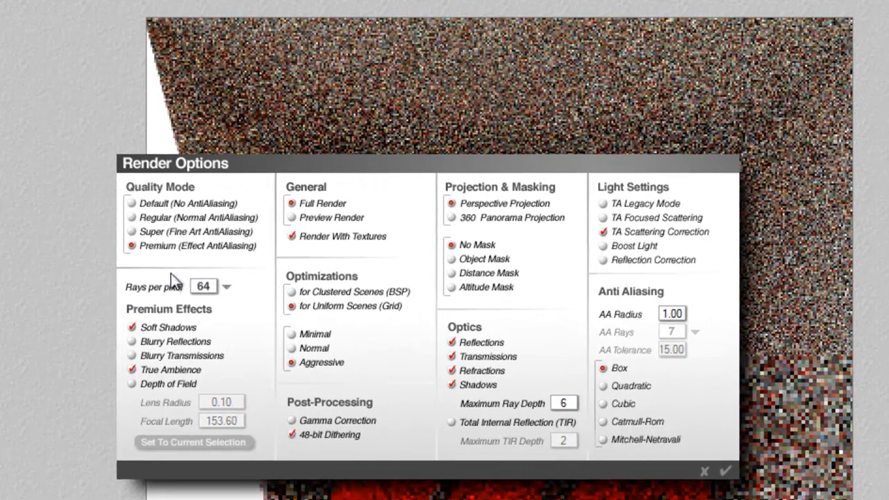
left_click(726, 474)
left_click_drag(581, 182, 428, 82)
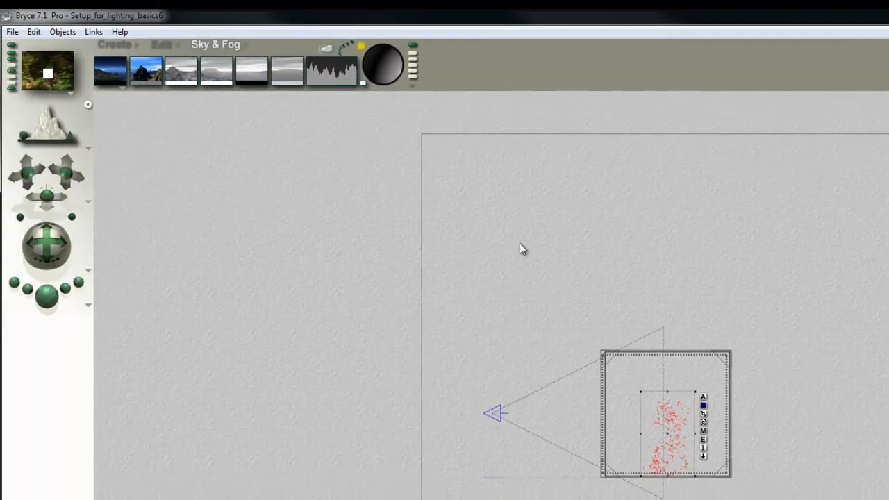
Convert the two low-res rounded cubes that form the room into plain cube primitives.
left_click(687, 371)
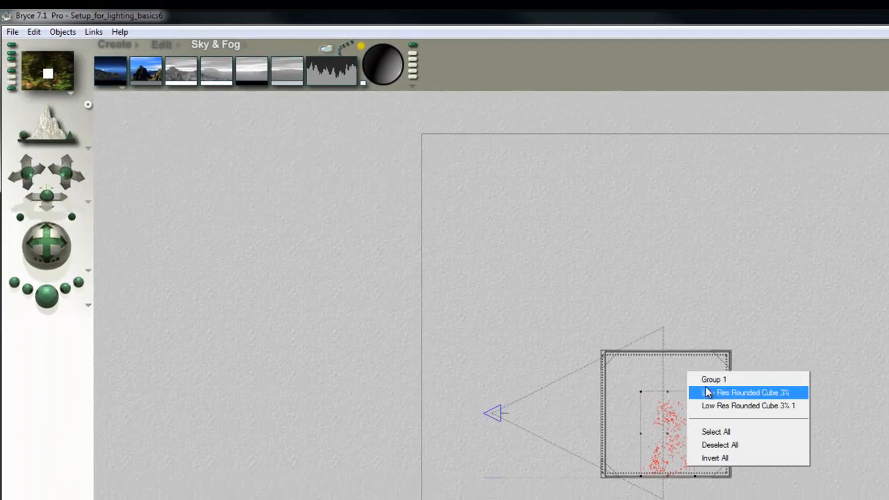
left_click(705, 387)
left_click(705, 393)
left_click(738, 422)
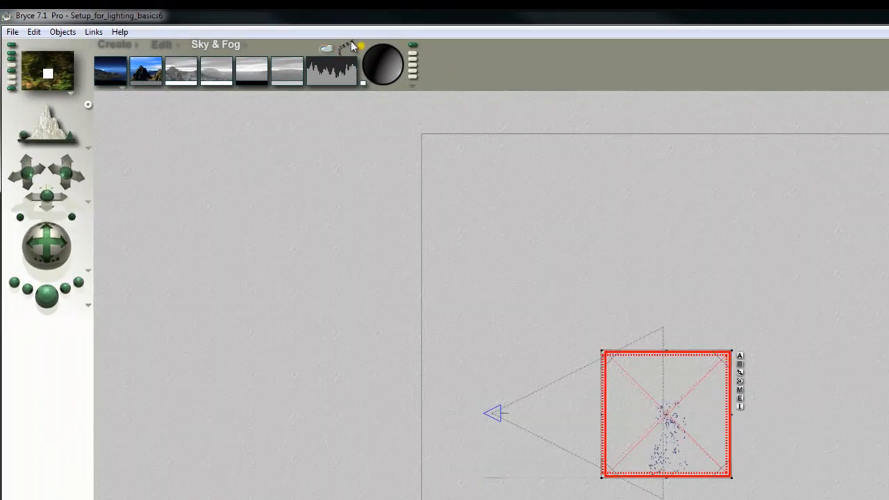
left_click(162, 44)
mouse_move(399, 43)
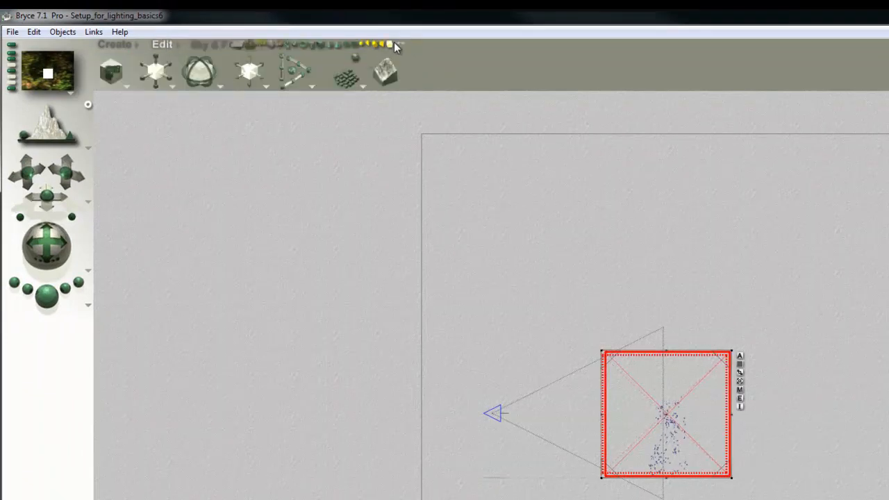
left_click(320, 44)
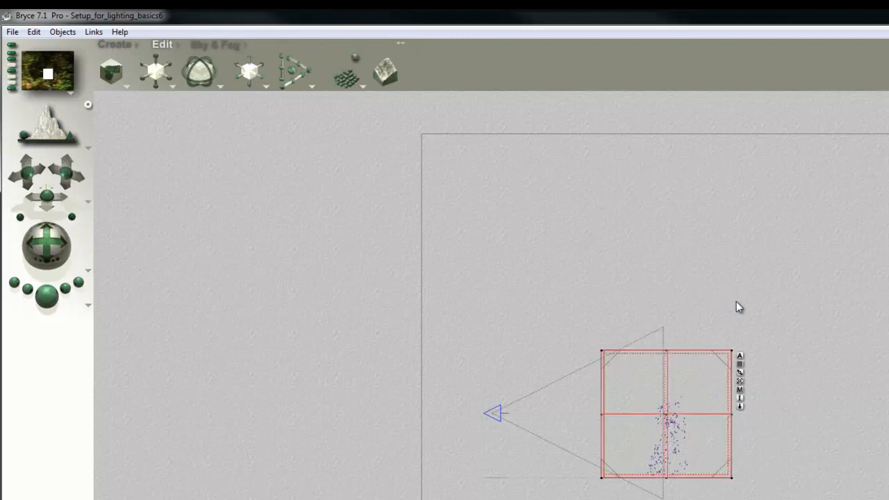
Return to the camera view and run a test render of the room built from plain cubes.
key("1")
left_click(46, 297)
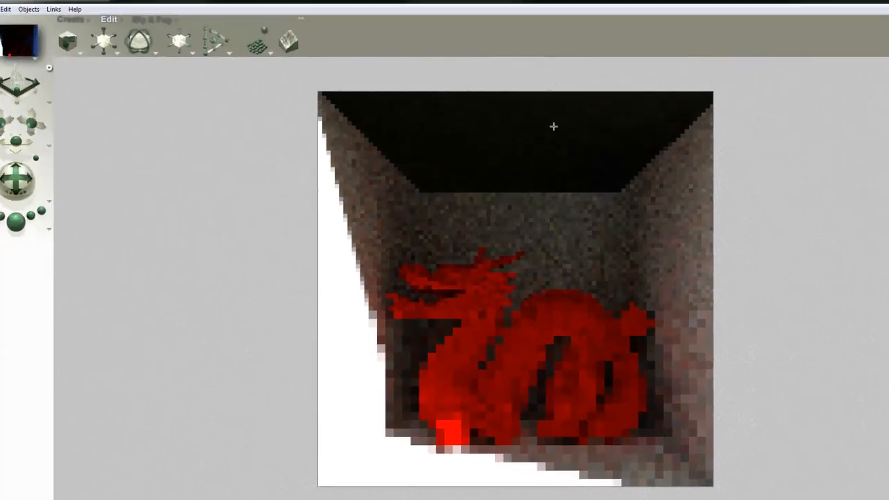
left_click(568, 208)
Select only one of the room's two cubes, rotate it with constrained movement, and run a test render.
right_click(561, 222)
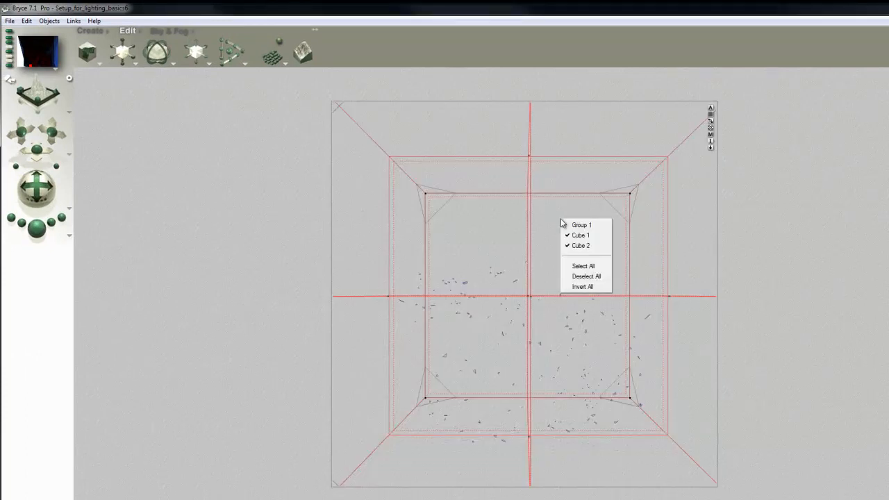
left_click(584, 247)
right_click(576, 221)
left_click(591, 235)
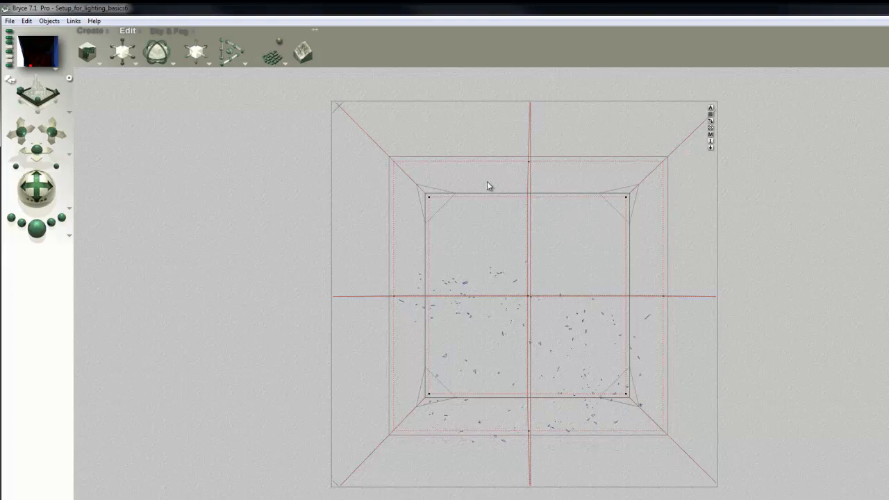
left_click_drag(162, 46, 161, 47, "shift")
left_click(37, 230)
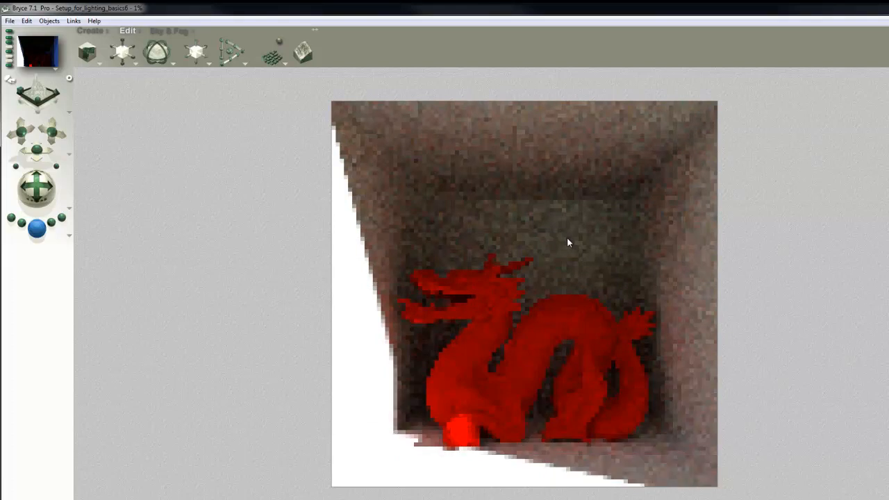
Mark a small area on the ceiling, restart the full render to check its time estimate, and stop it.
left_click_drag(564, 196, 500, 141)
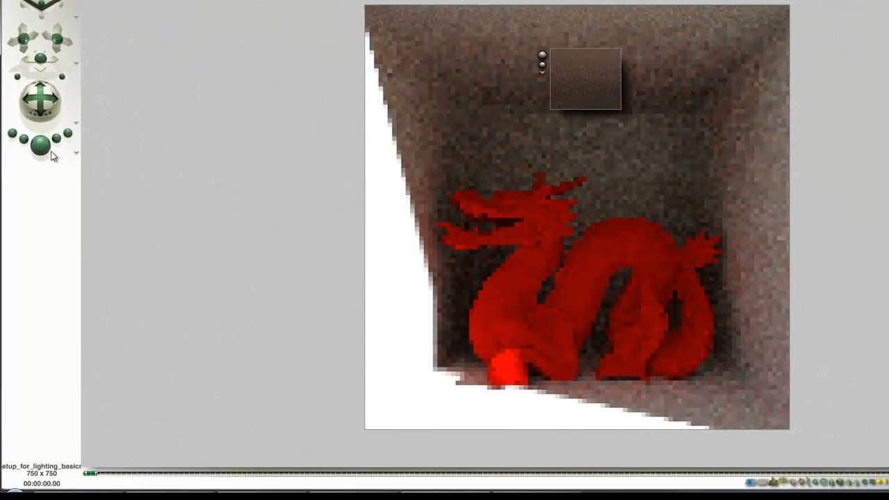
left_click(46, 149)
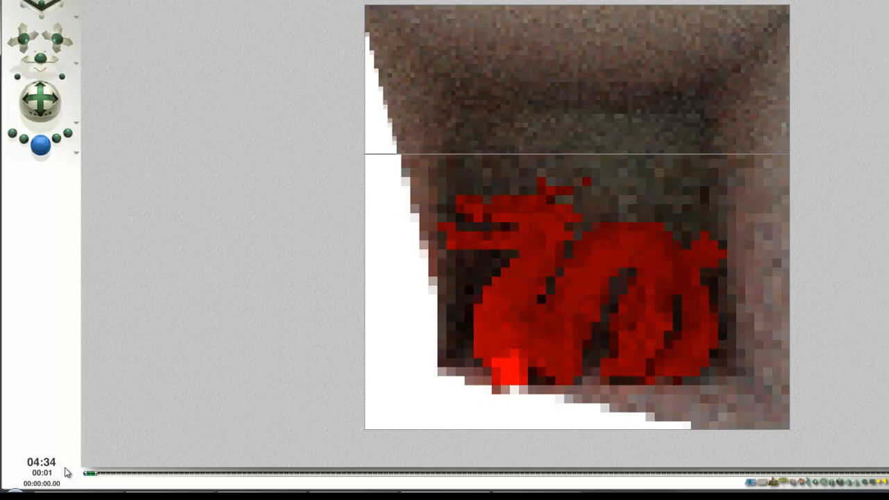
key("Escape")
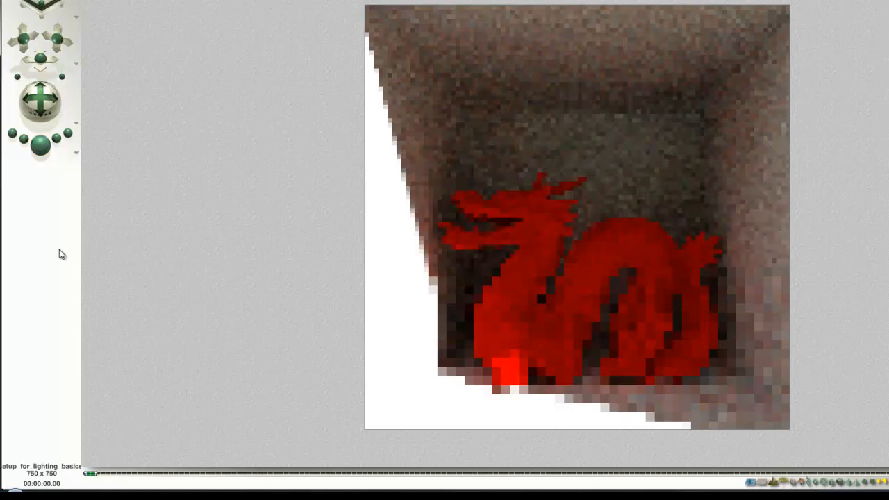
Set the render options to 144 rays per pixel and render the scene again.
left_click(75, 153)
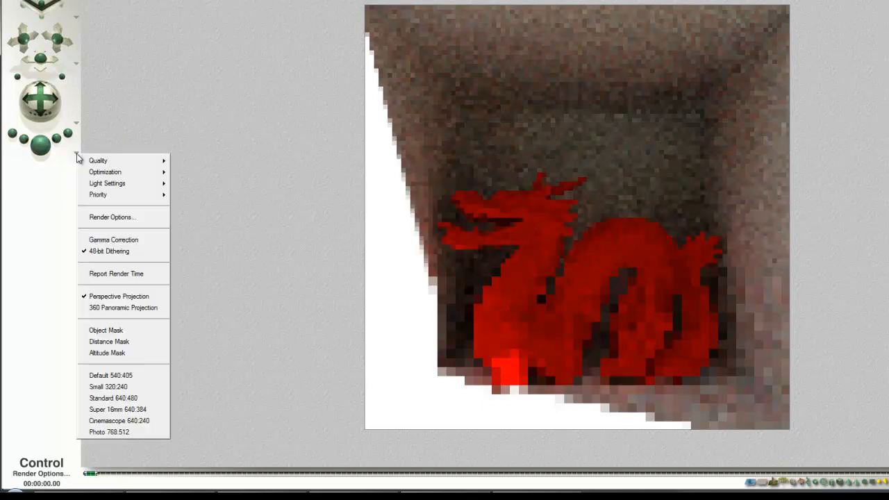
left_click(114, 216)
left_click(413, 167)
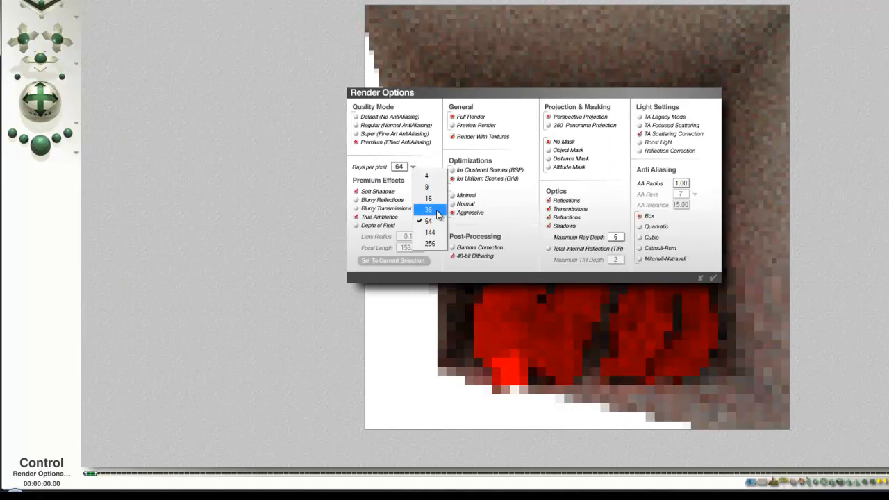
left_click(430, 232)
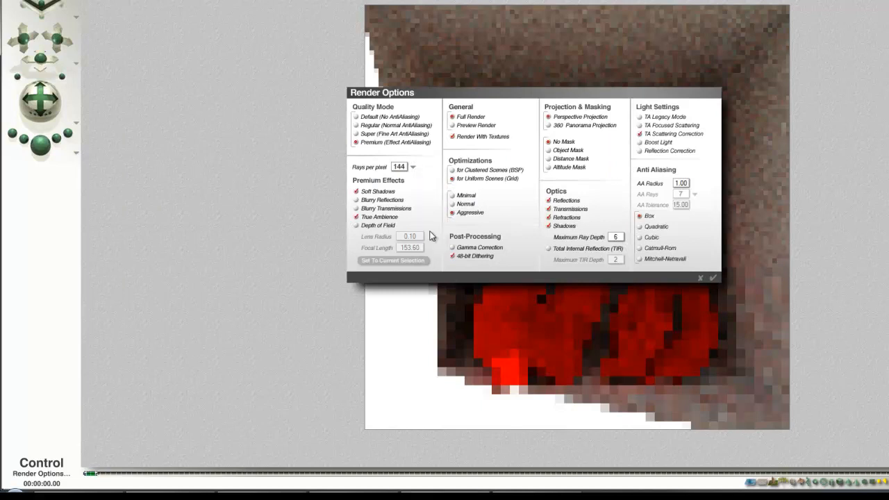
left_click(712, 278)
left_click(41, 144)
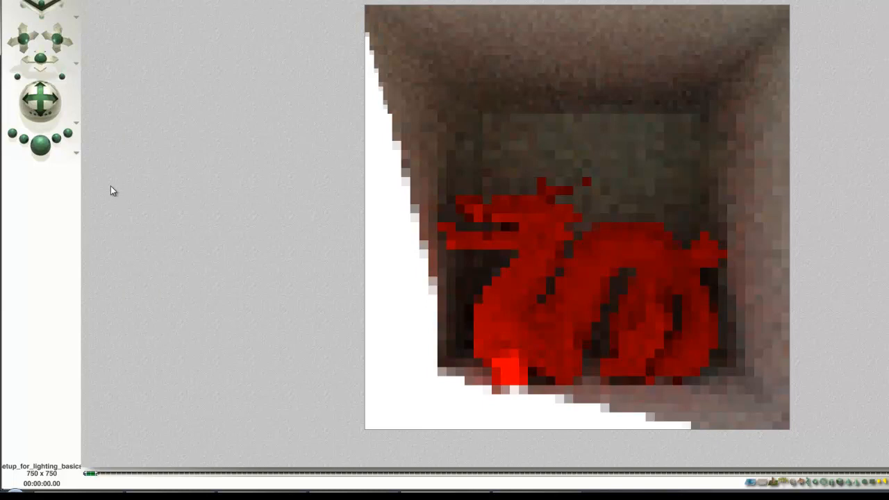
Set the maximum ray depth to 3 and restart the render to compare its time estimate.
left_click(77, 154)
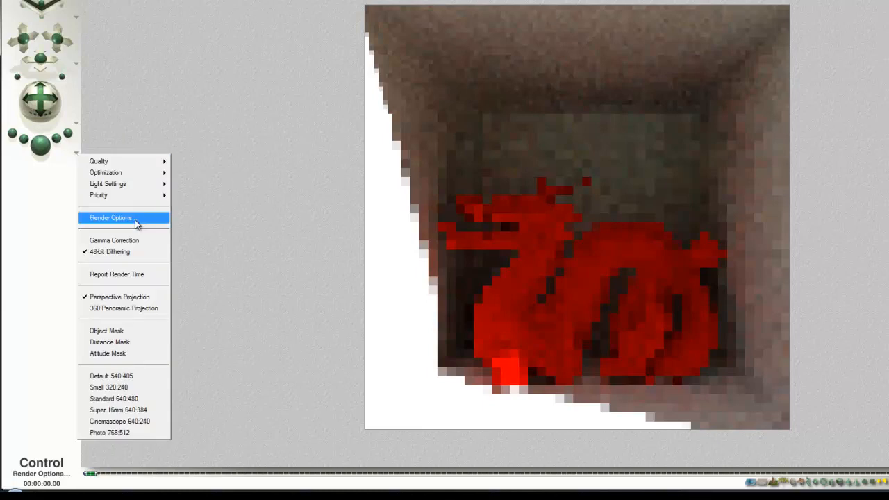
left_click(112, 217)
left_click(616, 237)
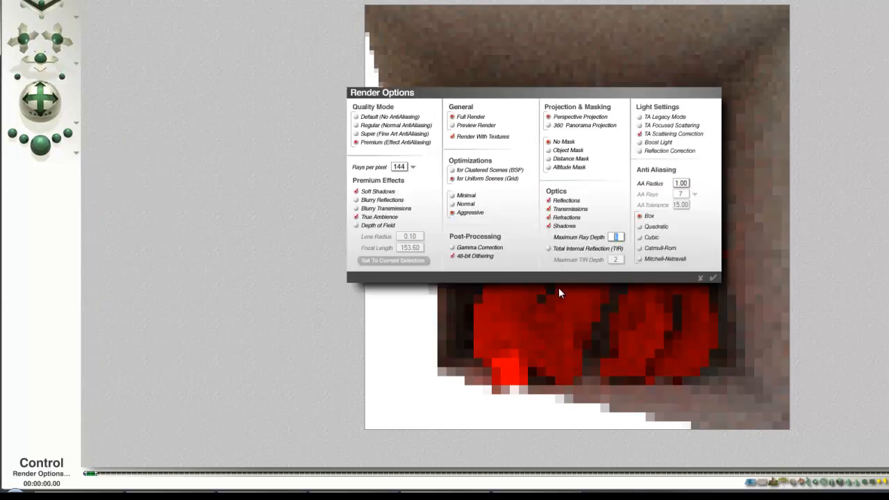
key("Return")
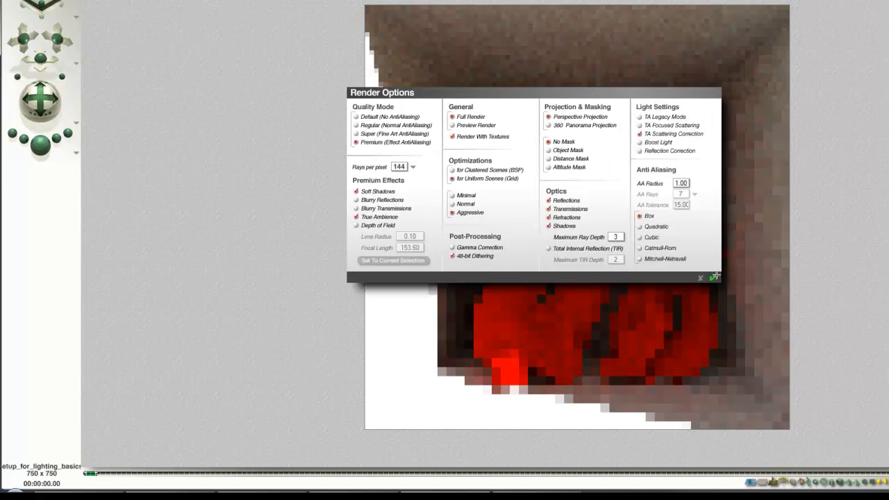
left_click(32, 154)
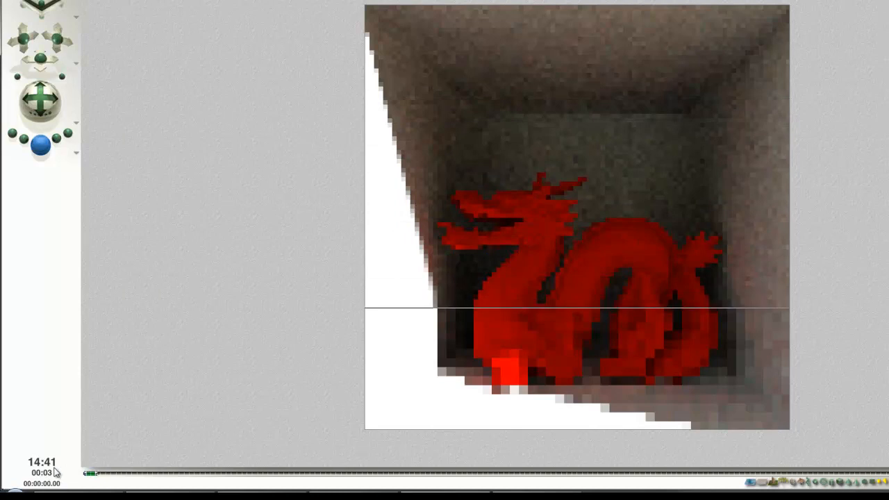
Set the render options to 64 rays per pixel and a maximum ray depth of 6, and render the whole scene.
left_click(77, 152)
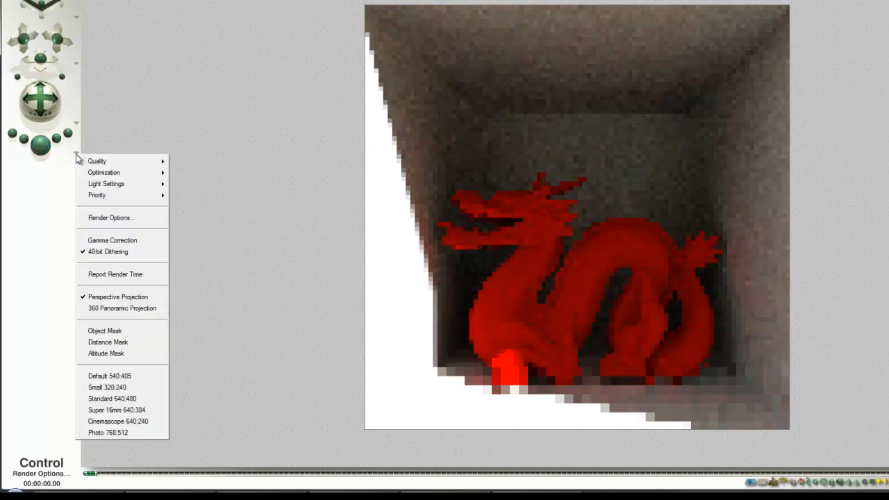
left_click(108, 220)
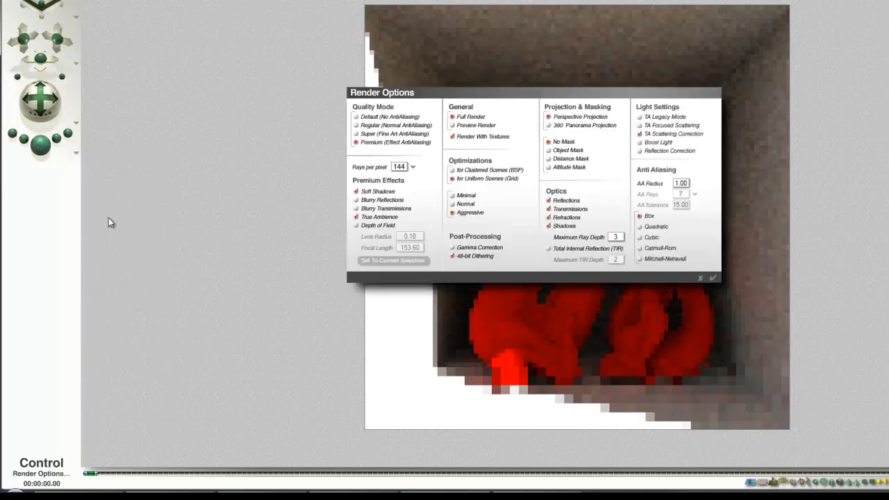
left_click(413, 167)
left_click(438, 223)
left_click(618, 238)
type("6")
left_click(46, 155)
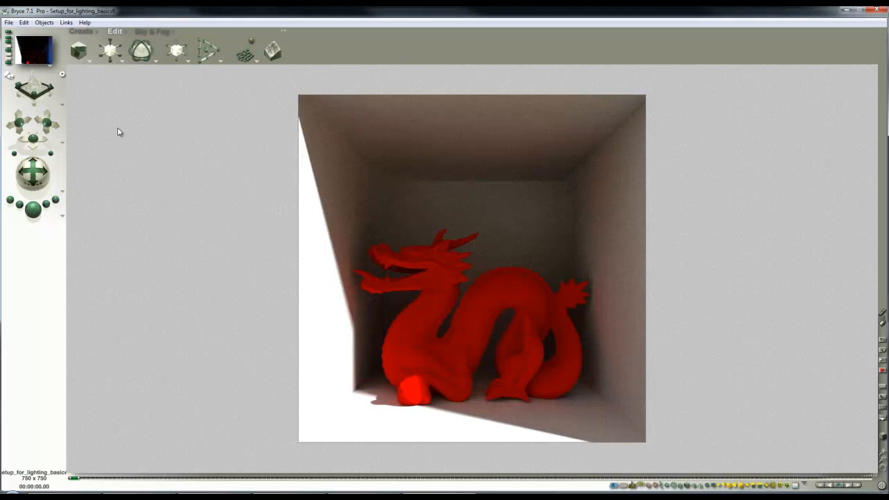
Save a copy of the scene as Setup_for_lighting_basics7_ta_render.
left_click(9, 22)
left_click(39, 103)
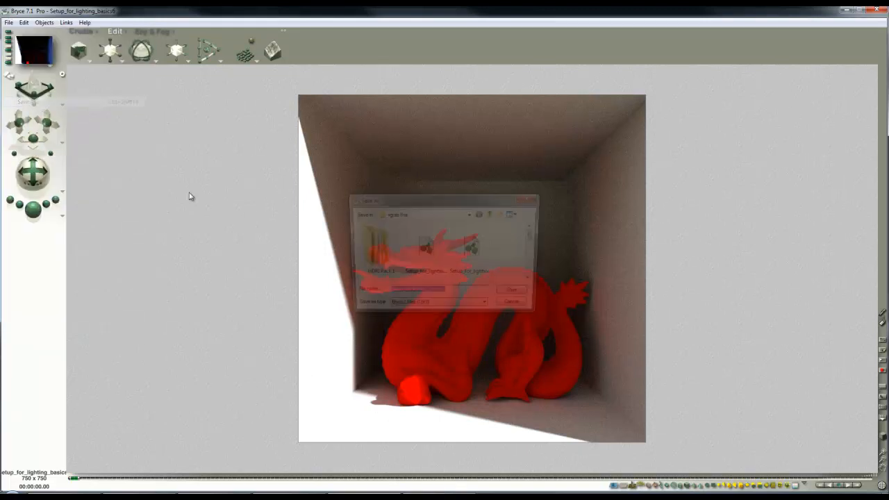
left_click(454, 293)
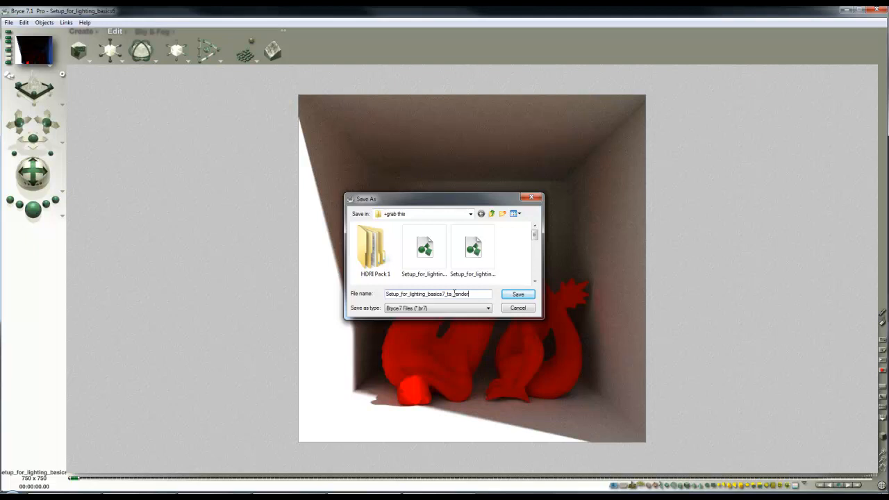
key("Return")
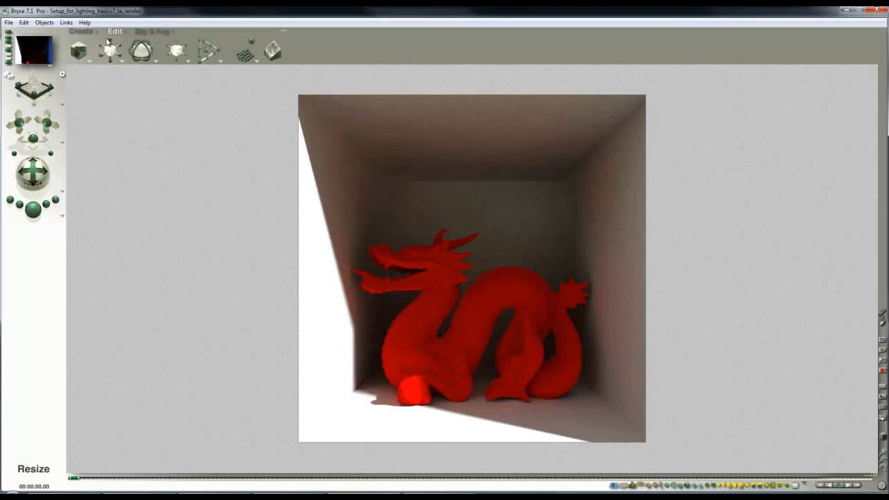
Turn off the sun's shadow softness and disable the sun light in the Sky Lab.
left_click(154, 31)
left_click(229, 32)
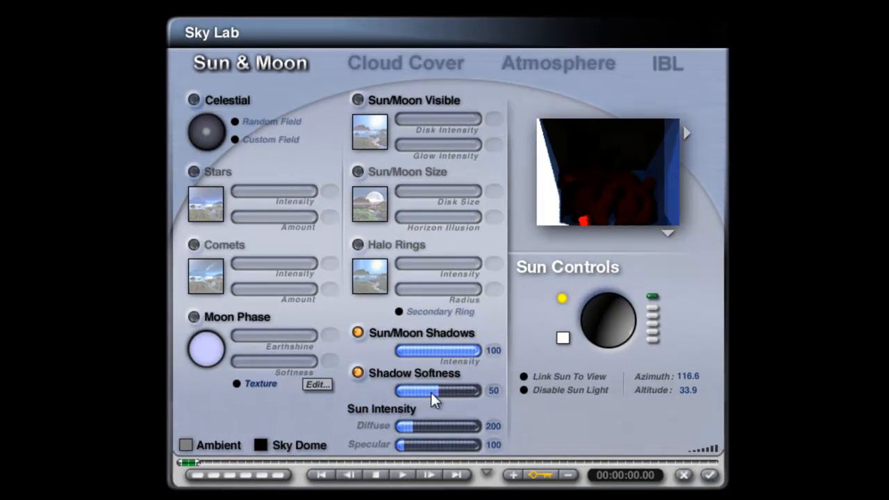
left_click(357, 373)
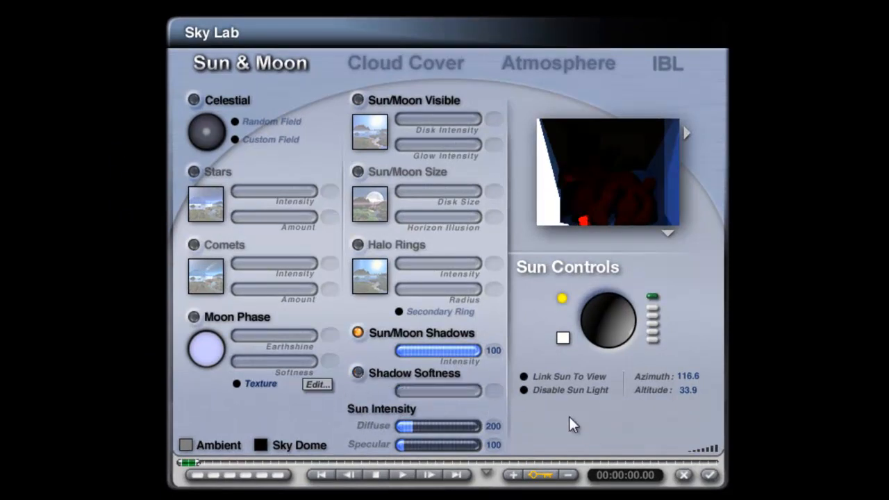
Set the shadow softness of the image-based lighting to 100 and accept the sky settings.
left_click(663, 64)
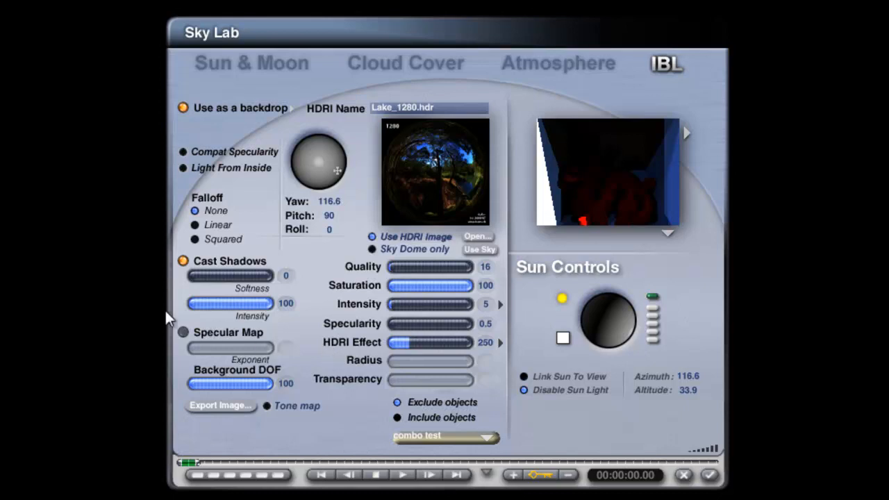
left_click(193, 277)
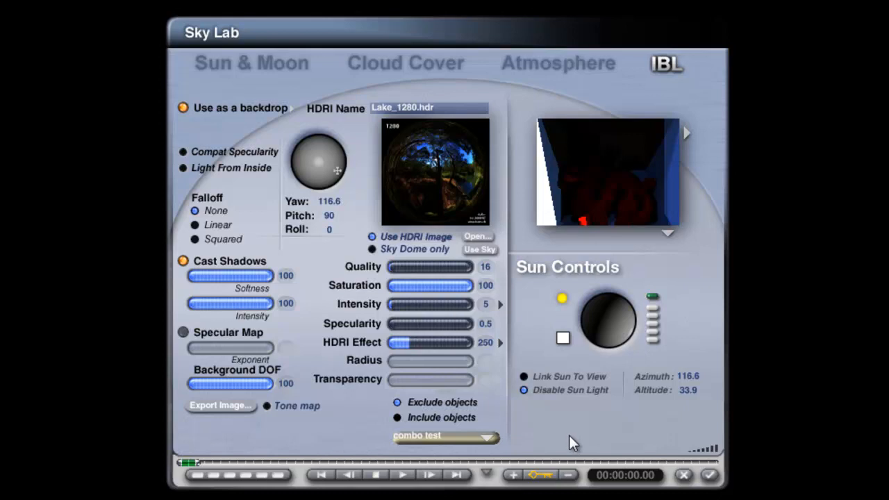
left_click(710, 476)
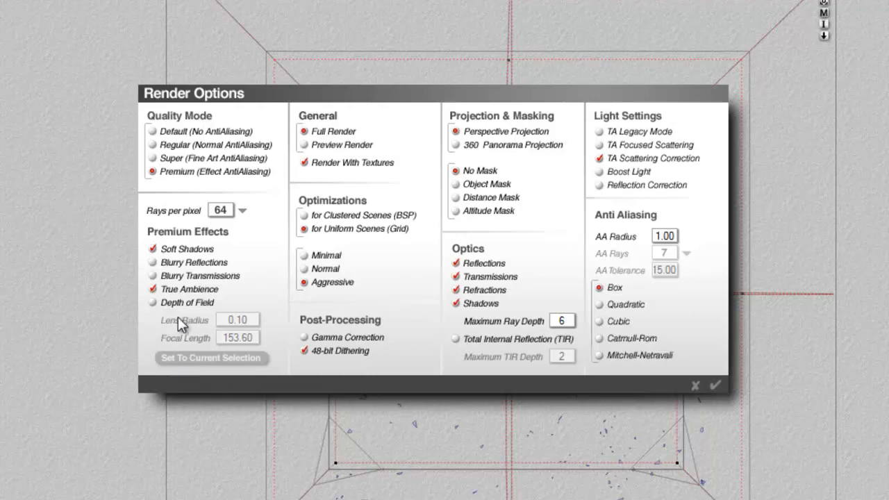
Disable True Ambience in the render options at 64 rays per pixel and run a test render.
left_click(154, 288)
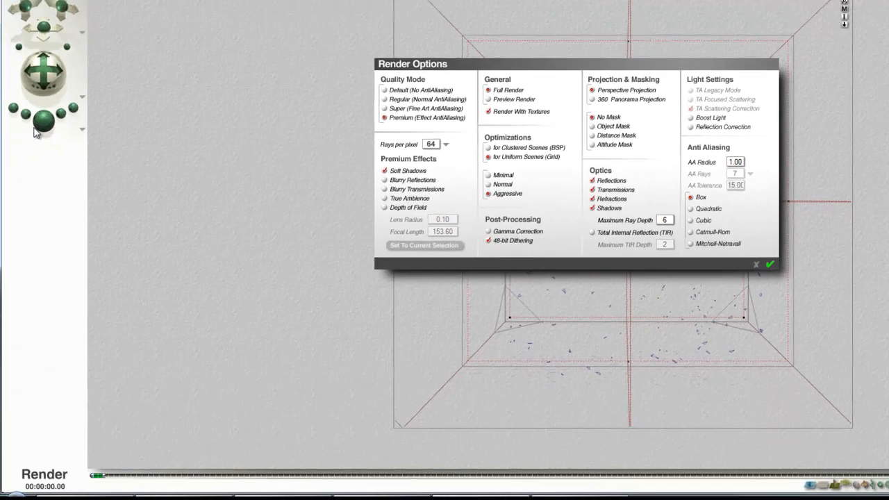
left_click(37, 127)
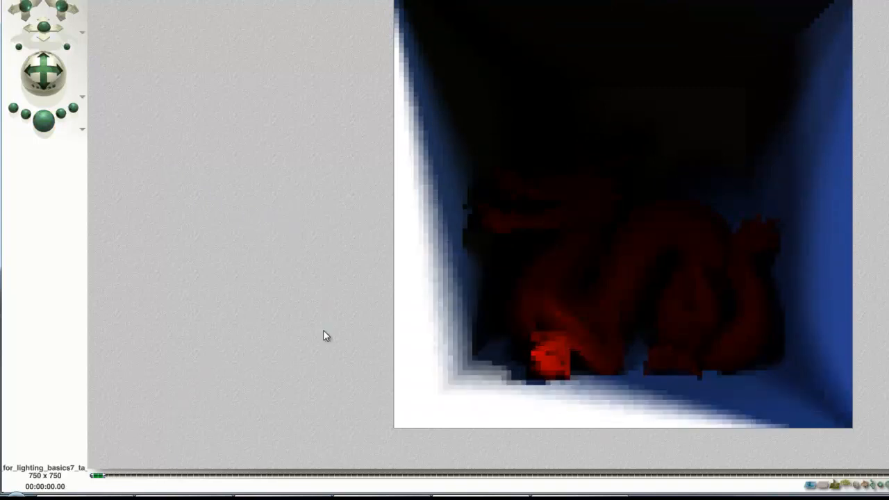
left_click(84, 130)
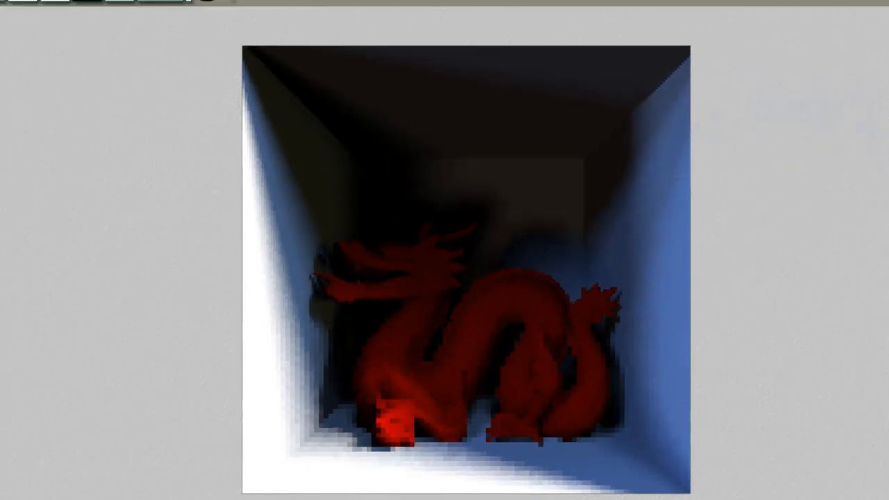
Return to the wireframe view, add an infinite ground plane to the scene, and render it.
key("Escape")
left_click(104, 61)
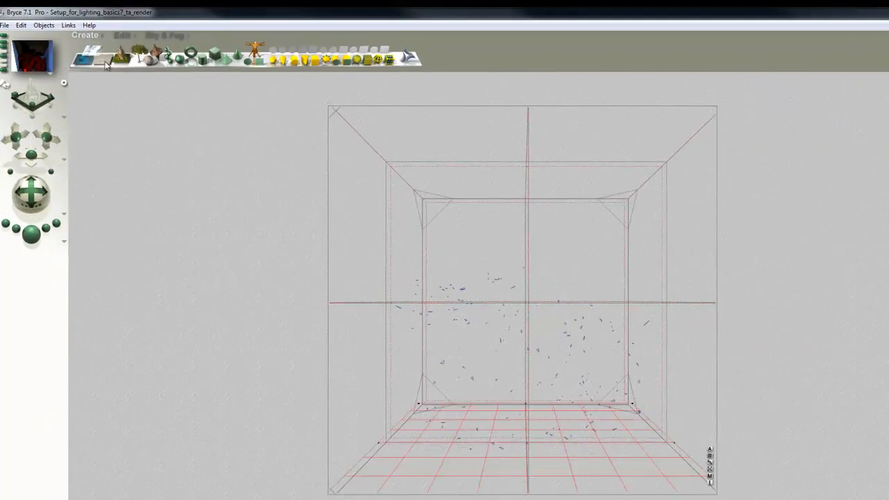
left_click(41, 239)
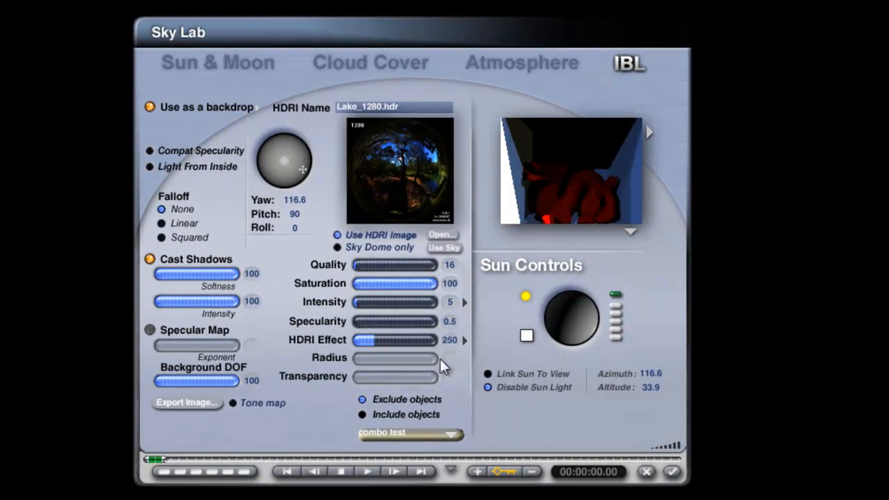
Try an HDRI effect of 350, raise it to 500, and accept the sky settings.
type("350")
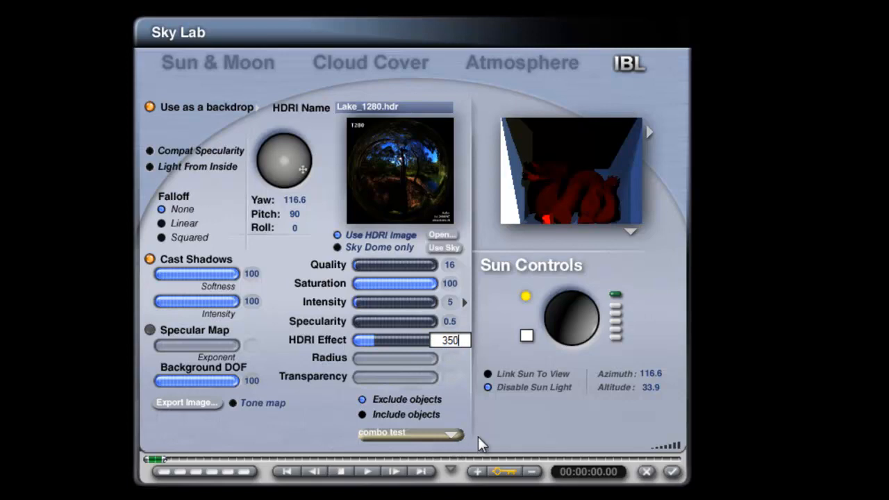
key("Return")
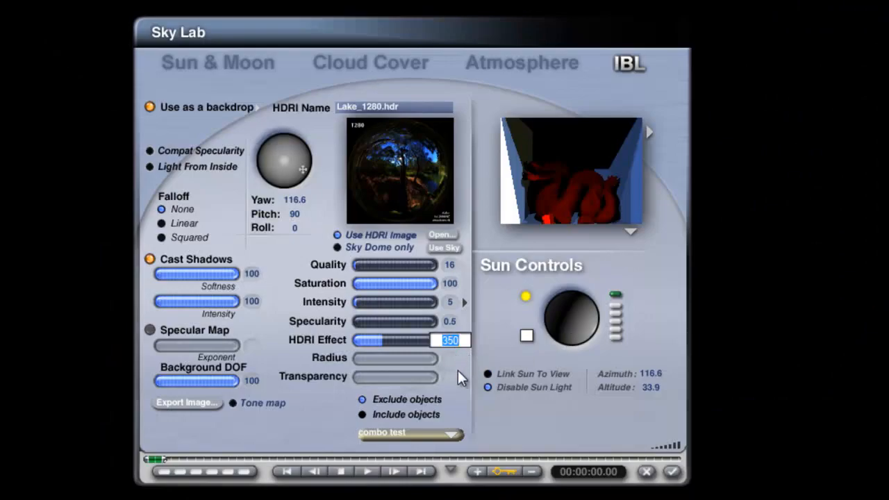
type("500")
key("Return")
left_click(671, 472)
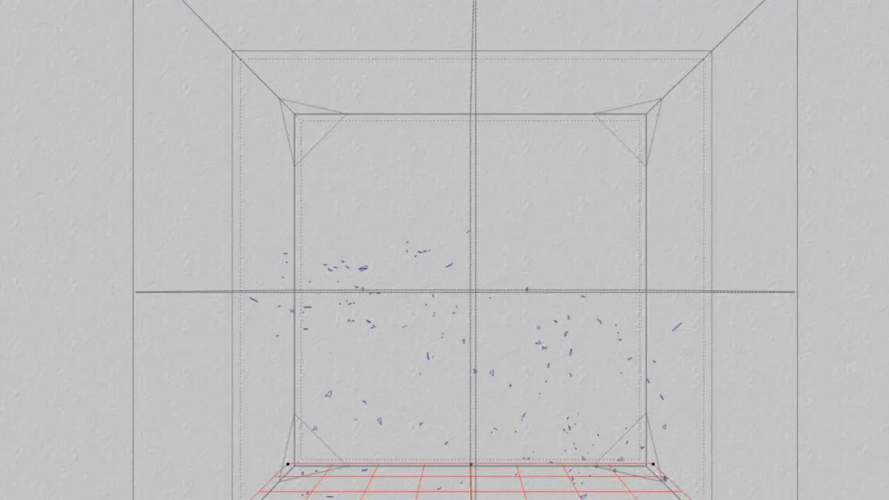
Render the scene and mark the areas around the dragon's head and front foot for a closer look at the lighting.
key("ctrl+r")
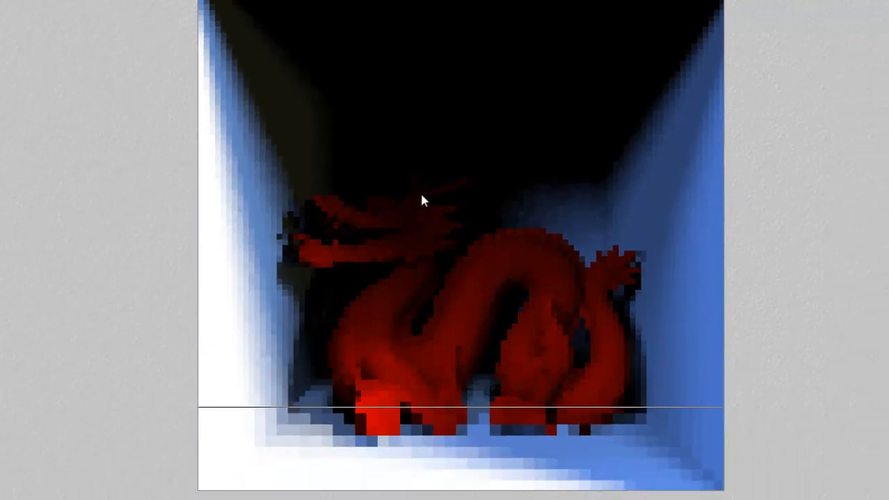
left_click_drag(442, 224, 372, 165)
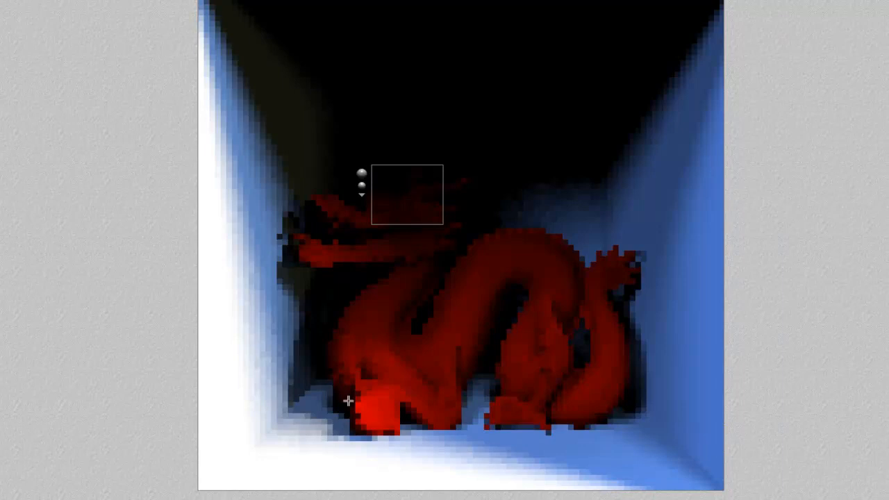
left_click_drag(402, 455, 345, 383)
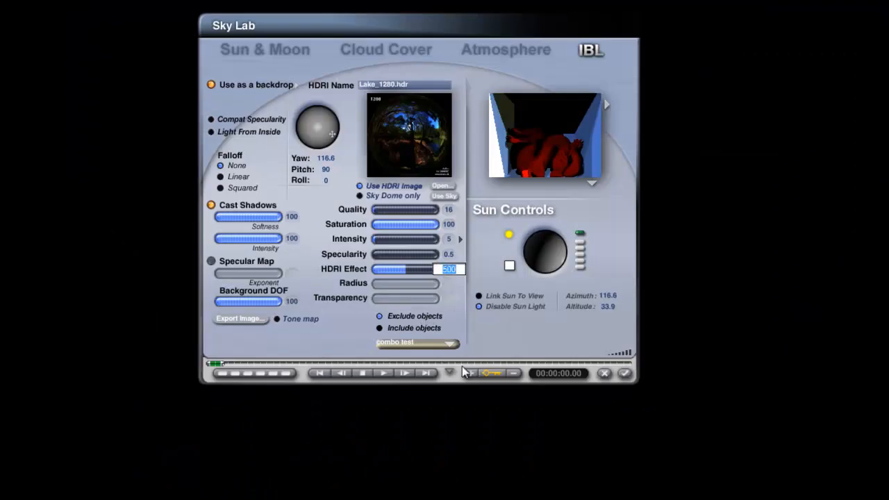
Set the HDRI effect to 700 and accept the sky settings.
type("700")
key("Return")
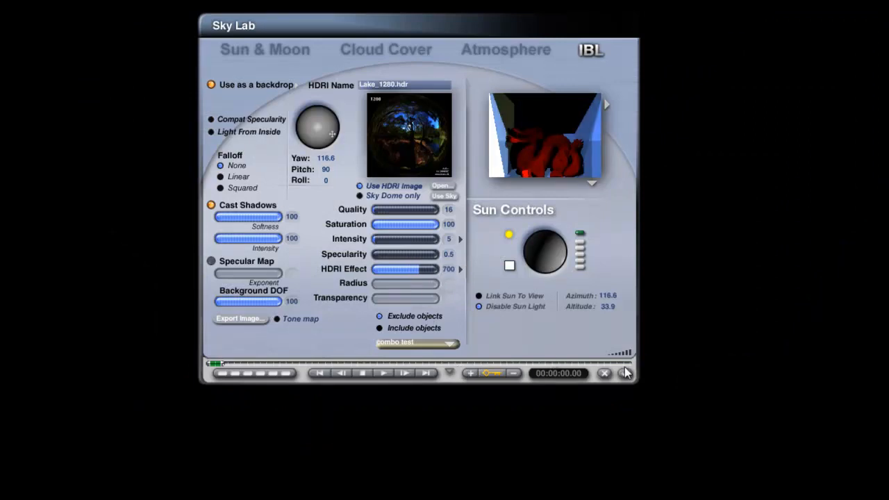
left_click(624, 375)
left_click(43, 119)
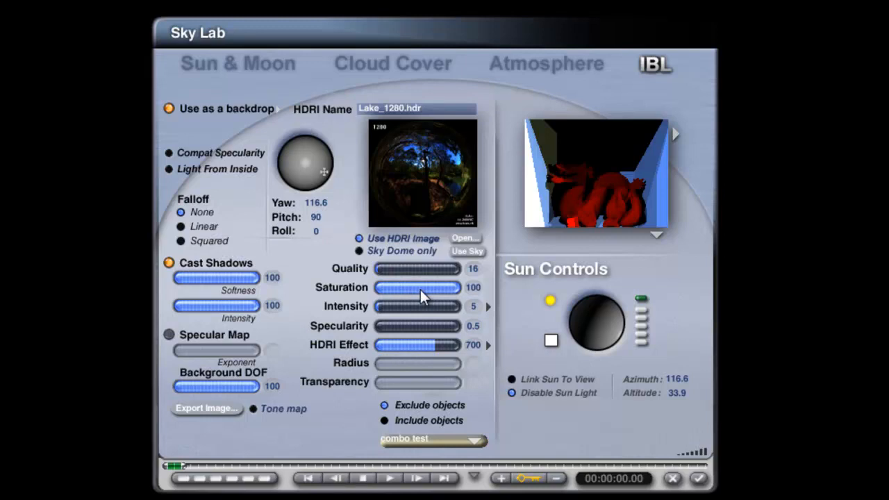
Lower the HDRI saturation to 50, accept the sky settings, and render the scene.
left_click(471, 291)
type("50")
key("Return")
left_click(699, 477)
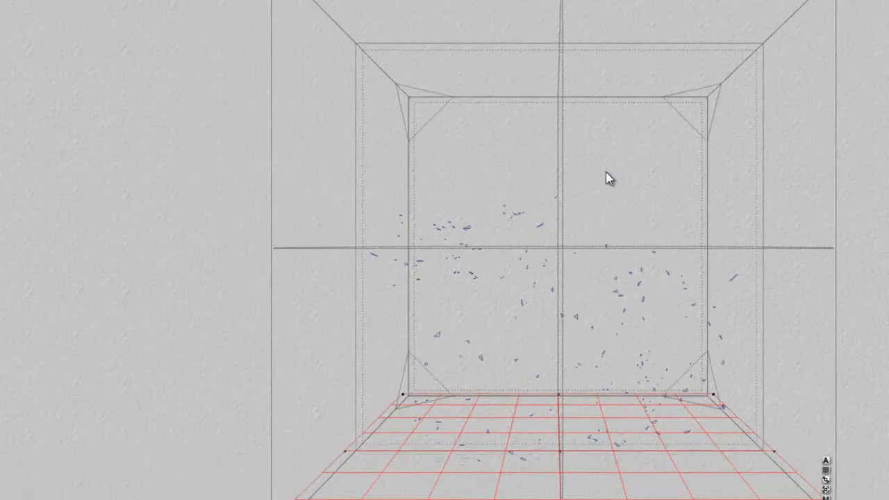
key("ctrl+r")
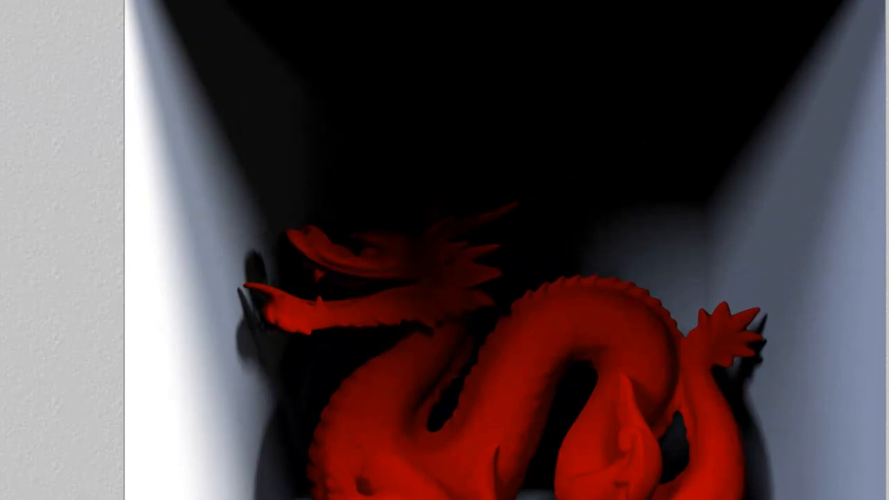
Save the finished render under the file name Setup_for_lighting_basics7_ibl_render as a Bryce 7 file.
key("ctrl+shift+s")
left_click_drag(460, 336, 467, 336)
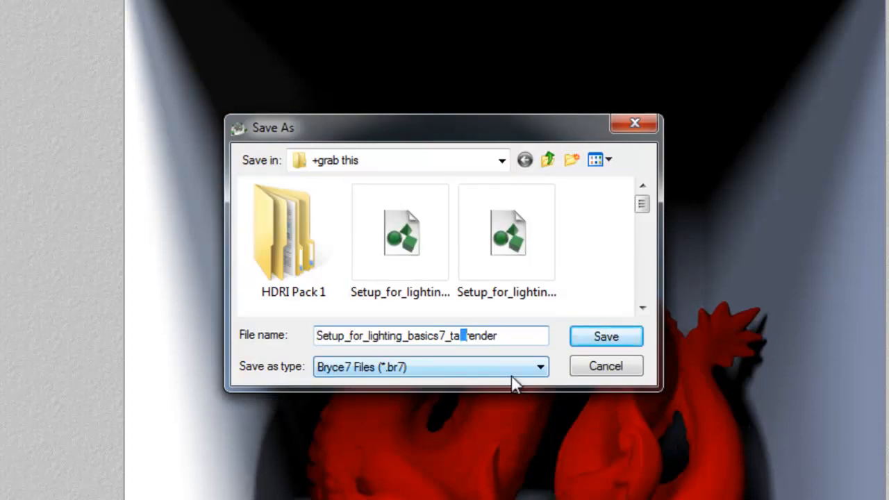
key("BackSpace")
key("BackSpace")
type("ibl")
left_click(601, 333)
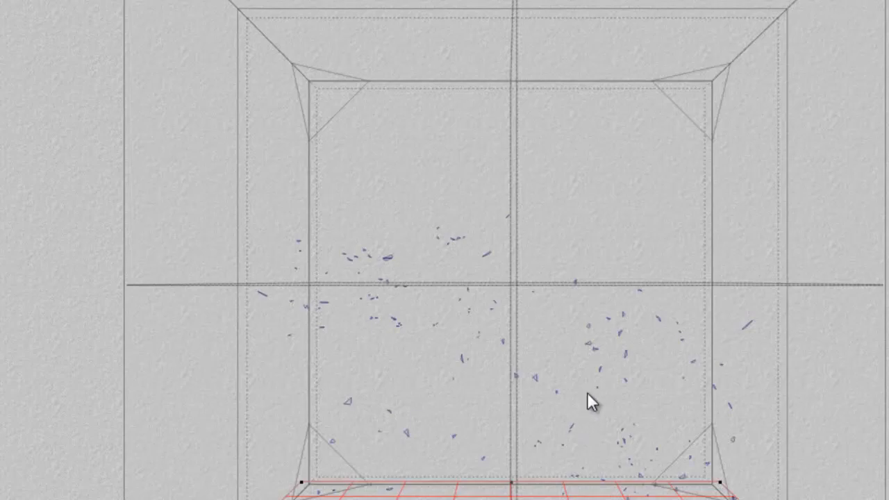
Select dragon_default_3 and render it as an object mask with Regular (Normal AntiAliasing) quality.
right_click(590, 390)
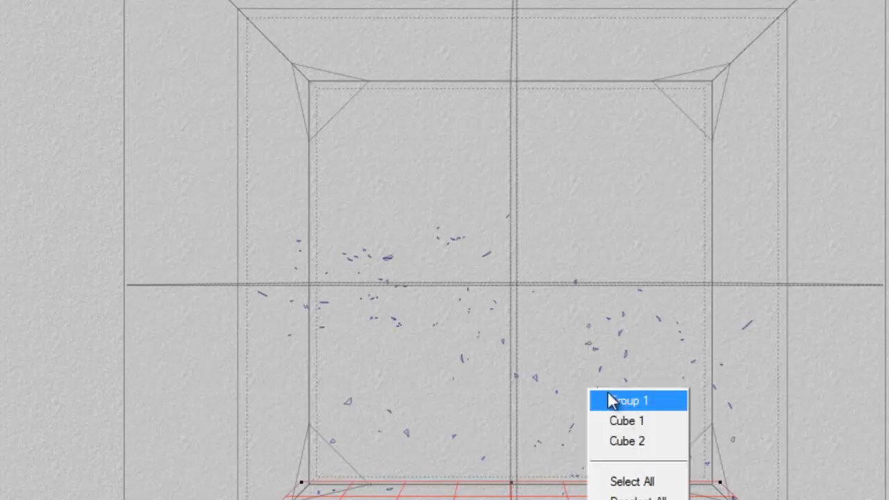
left_click(629, 401)
right_click(626, 353)
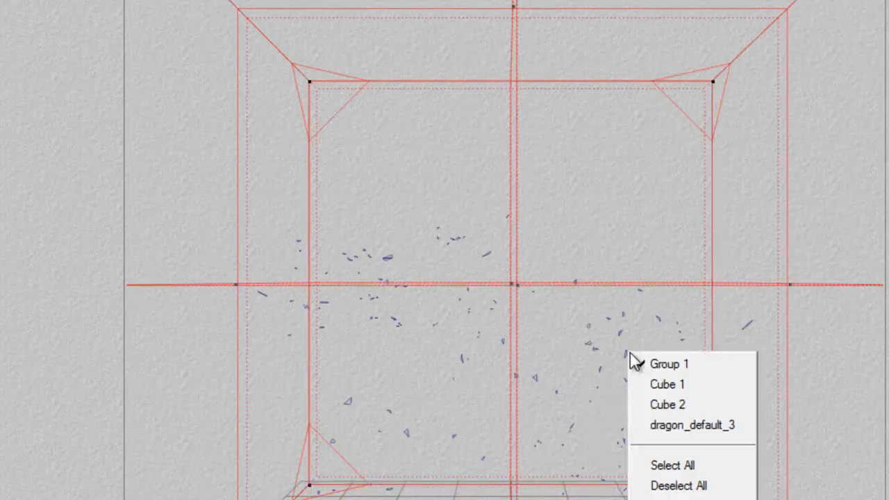
left_click(672, 427)
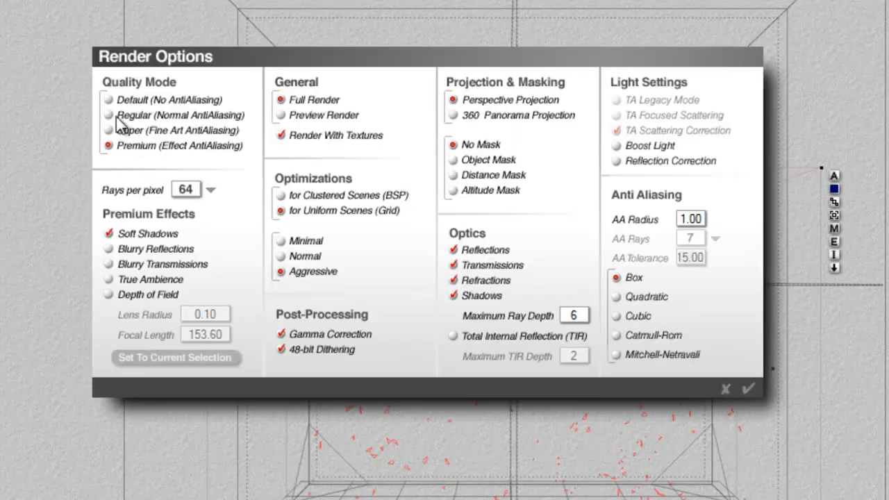
left_click(110, 116)
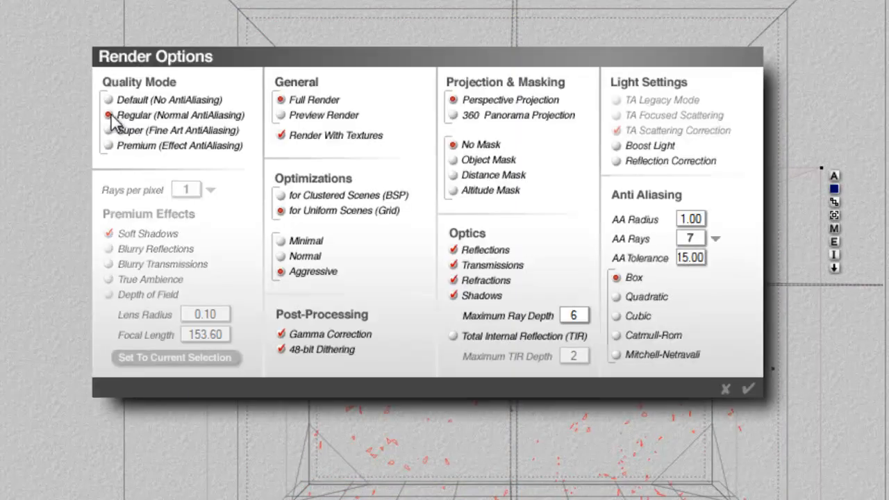
left_click(453, 160)
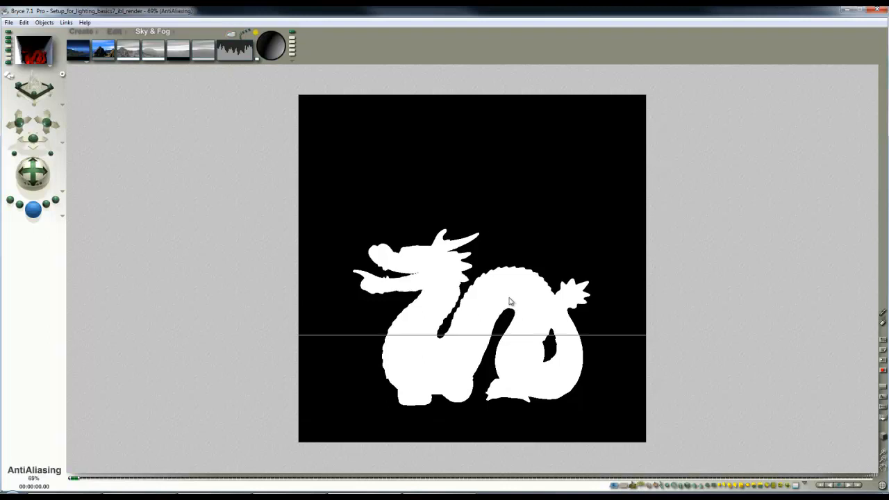
Save the dragon mask render under the file name Setup_for_lighting_basics7_mask_render.
left_click(9, 22)
left_click(28, 102)
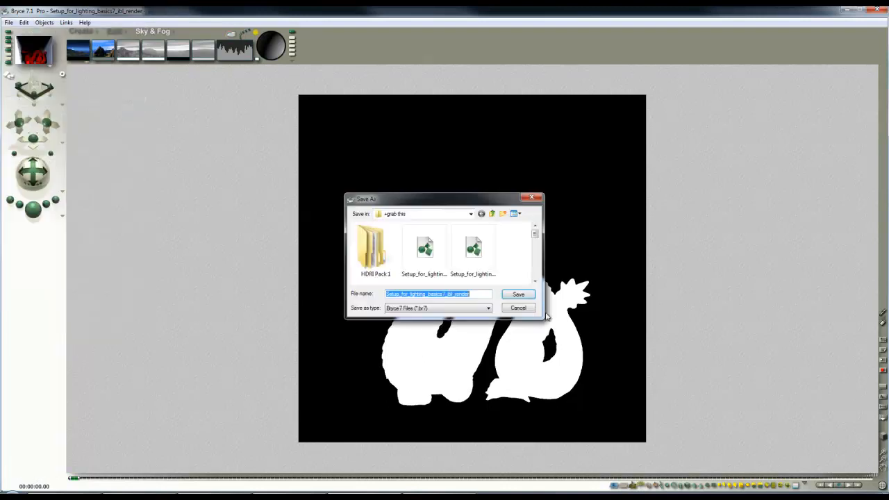
left_click(451, 294)
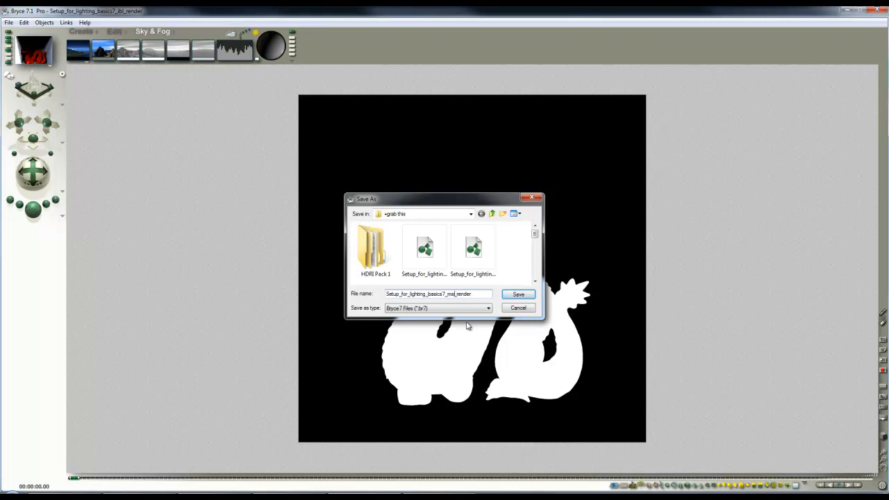
type("mask")
key("Return")
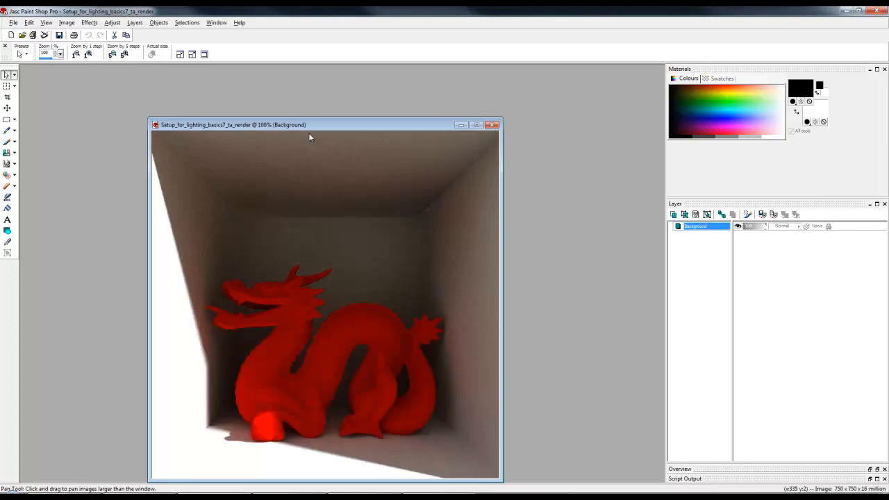
Switch to Paint Shop Pro and apply Edge Preserving Smooth with an amount of 30 to the ta_render image.
left_click_drag(323, 131, 278, 95)
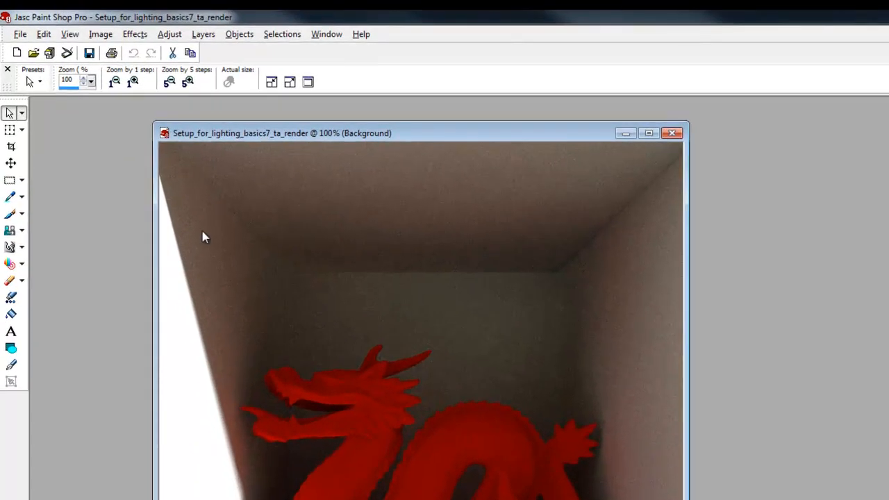
left_click(136, 34)
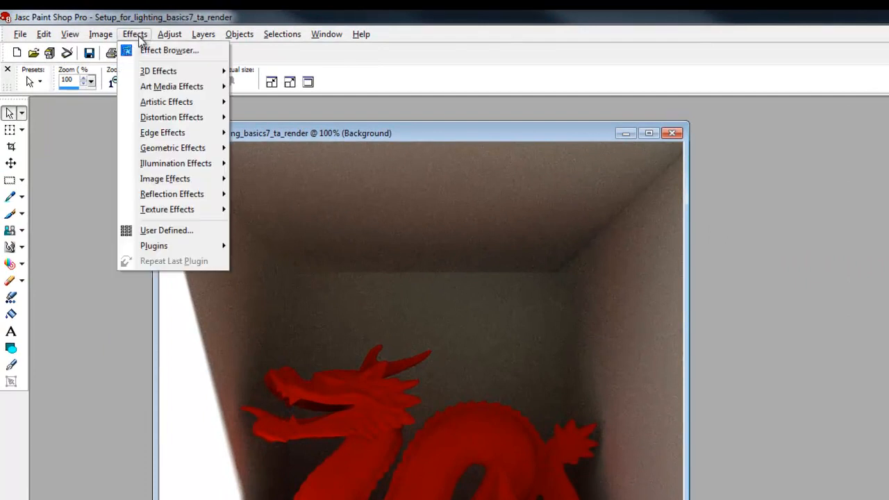
mouse_move(164, 36)
mouse_move(223, 118)
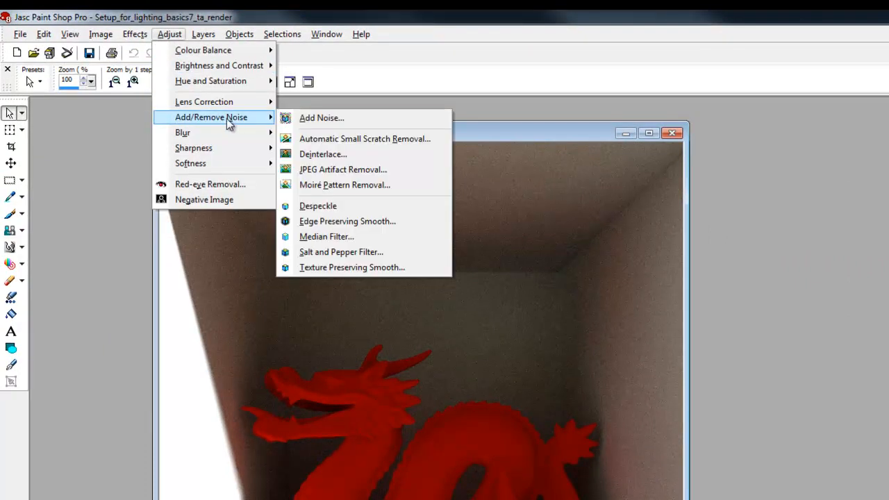
left_click(351, 221)
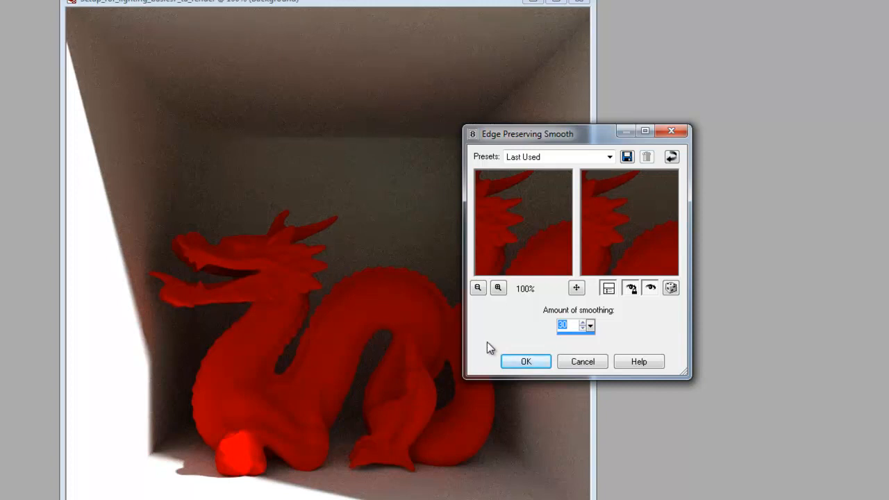
left_click(526, 362)
Check the smoothed True Ambience render for remaining noise at full and reduced size, and move its window aside.
scroll(327, 262, "down", 1)
scroll(323, 254, "down", 1)
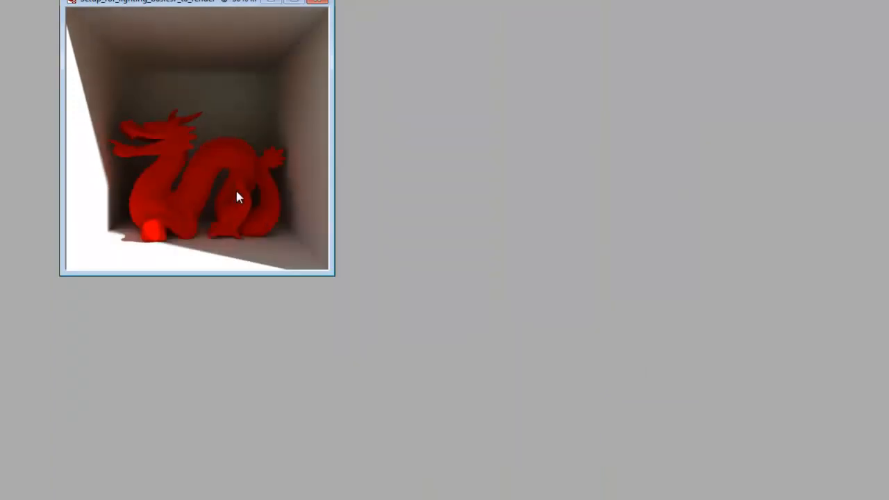
scroll(259, 214, "up", 2)
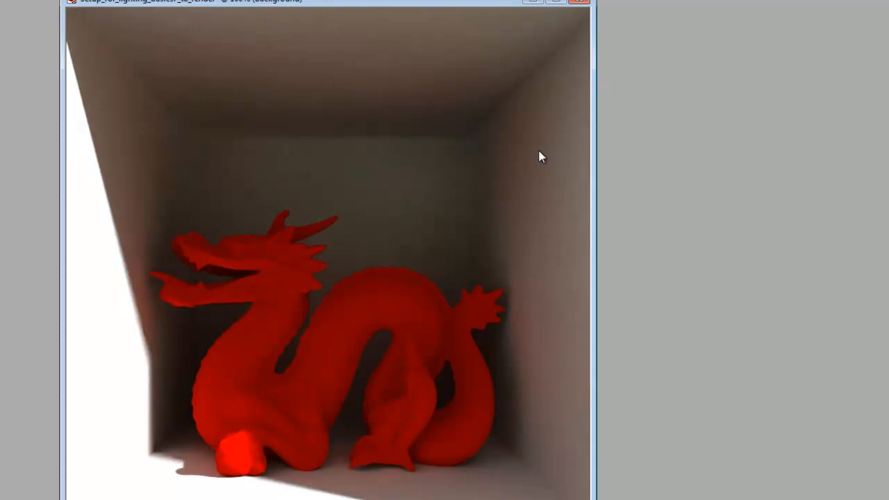
scroll(180, 120, "down", 2)
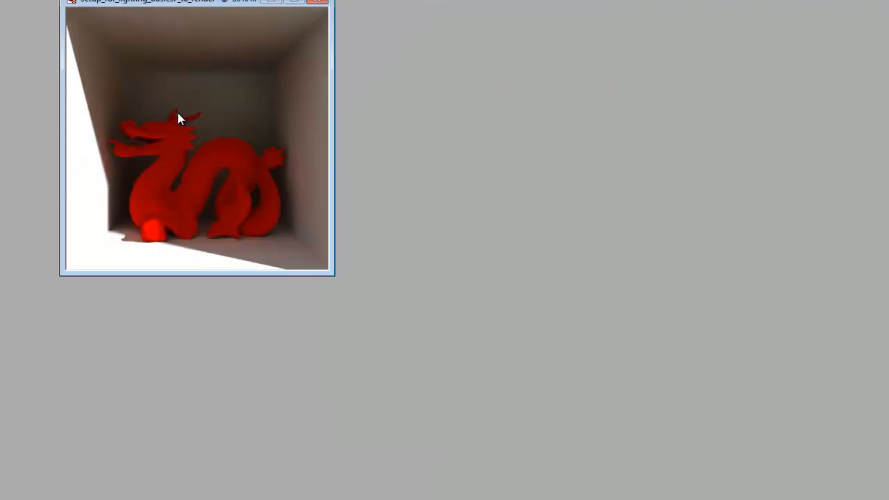
left_click_drag(214, 7, 118, 0)
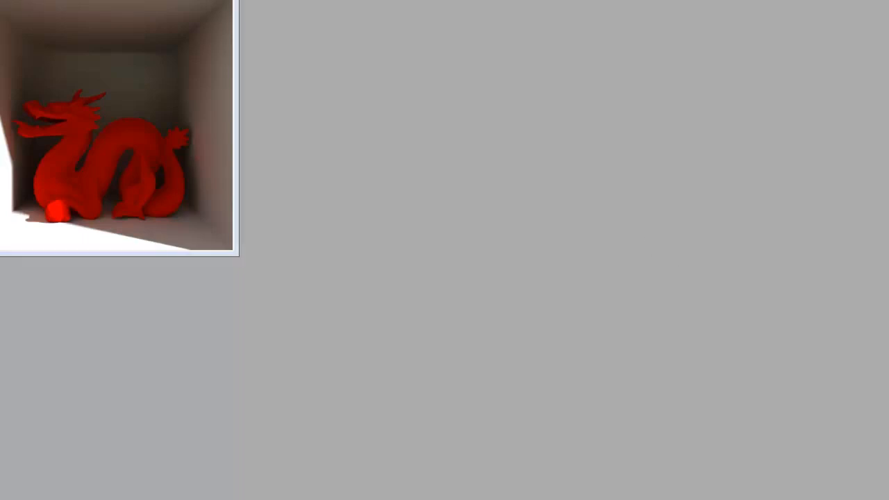
Inspect the dark areas and shadows of the ibl_render image and place its window beside the True Ambience render.
left_click_drag(429, 311, 233, 308)
left_click_drag(414, 56, 552, 38)
scroll(417, 188, "down", 1)
scroll(390, 198, "up", 2)
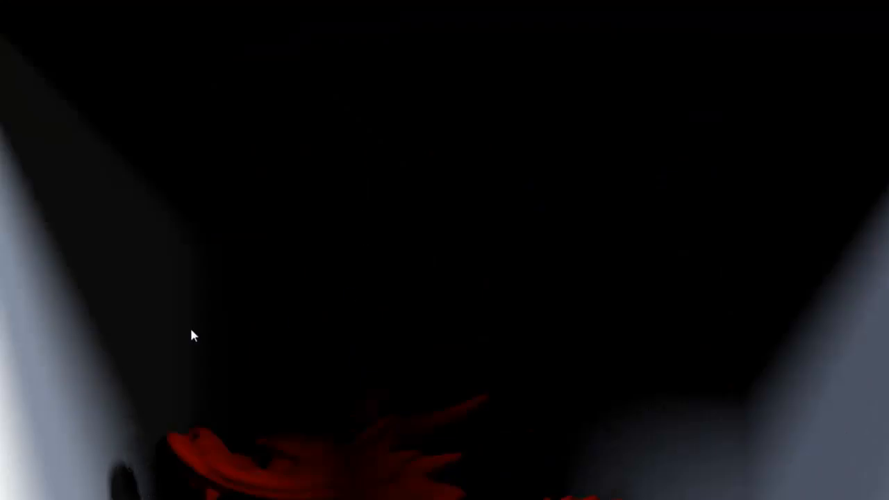
scroll(188, 325, "down", 1)
scroll(84, 297, "up", 1)
scroll(138, 189, "down", 3)
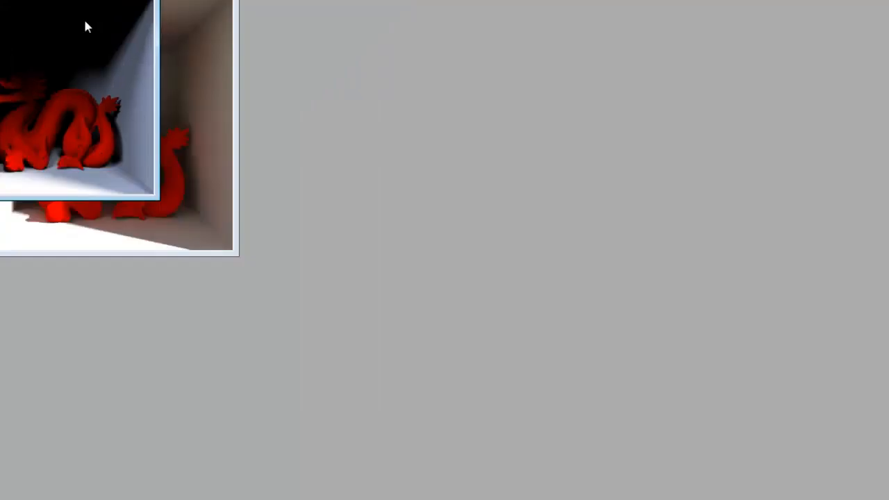
left_click_drag(71, 2, 214, 114)
Duplicate the Background layer of the ibl_render image, hide the copy, and make the Background layer active.
right_click(592, 201)
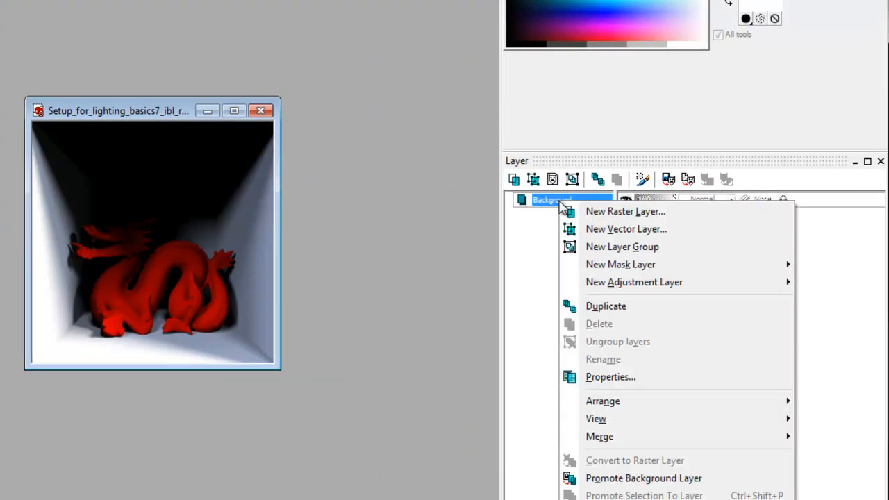
left_click(623, 308)
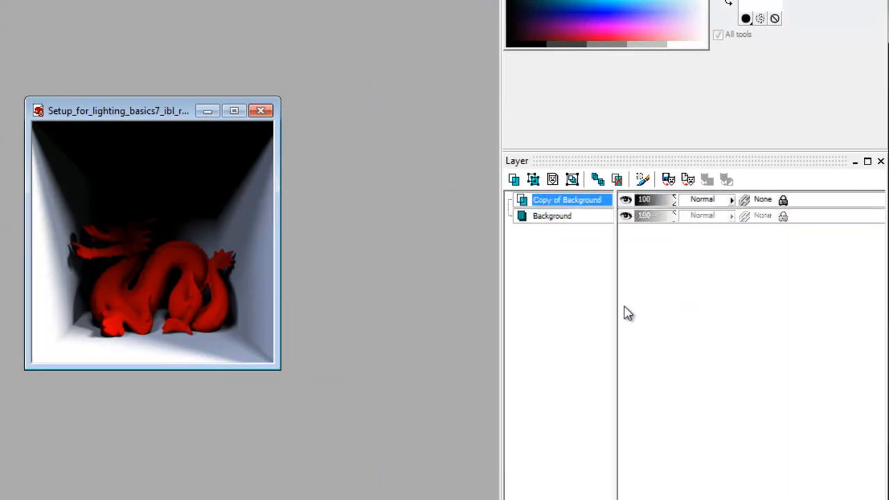
left_click(626, 200)
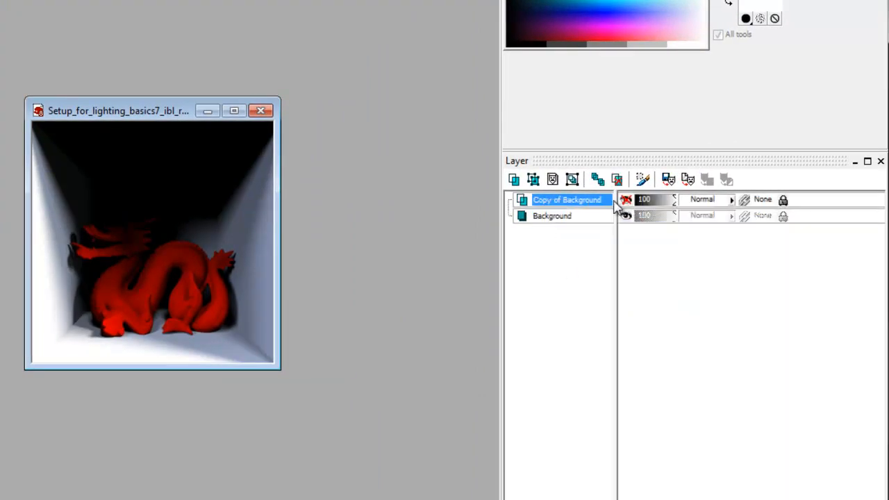
left_click(571, 217)
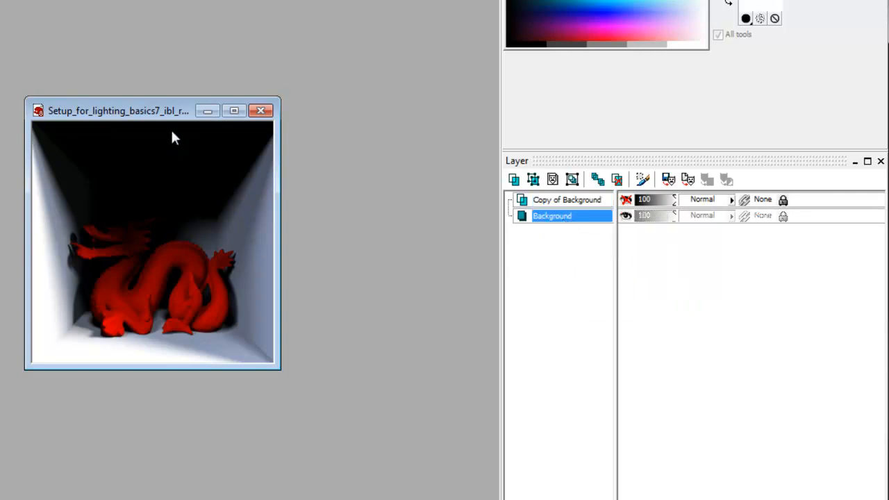
Apply a blur to the Background layer of the ibl_render image to soften its noisy dark areas.
scroll(138, 121, "up", 4)
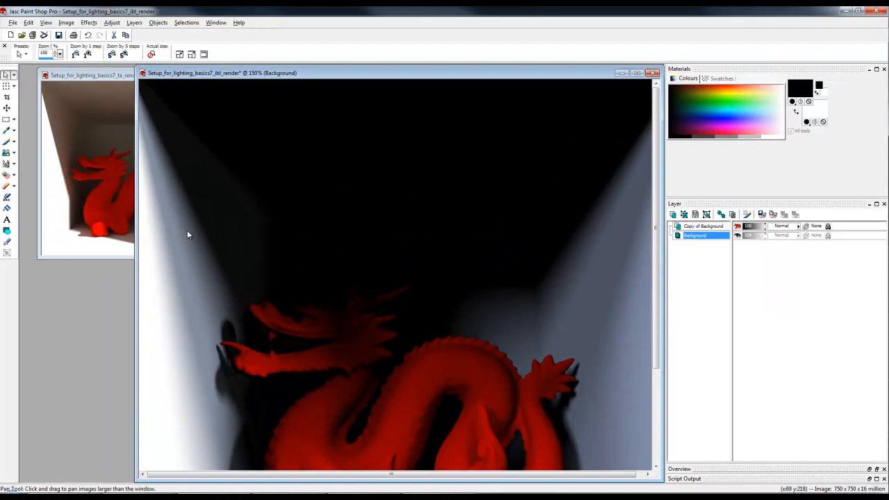
scroll(203, 252, "down", 1)
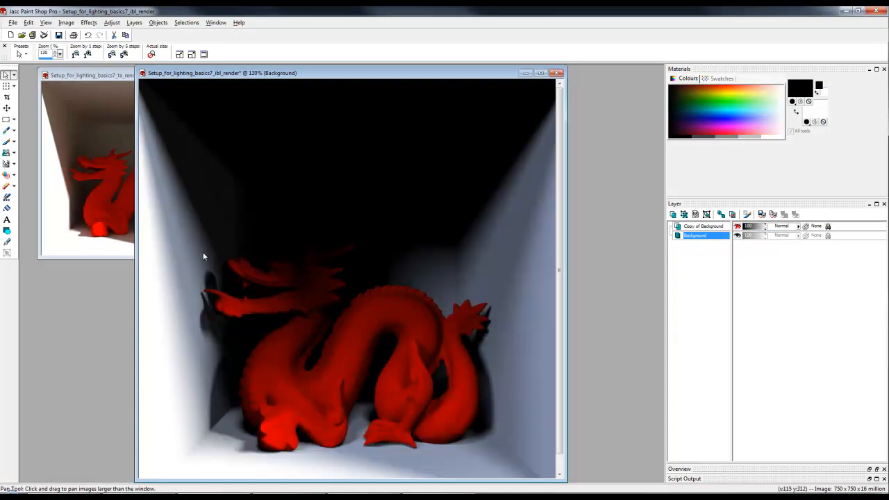
scroll(203, 252, "up", 3)
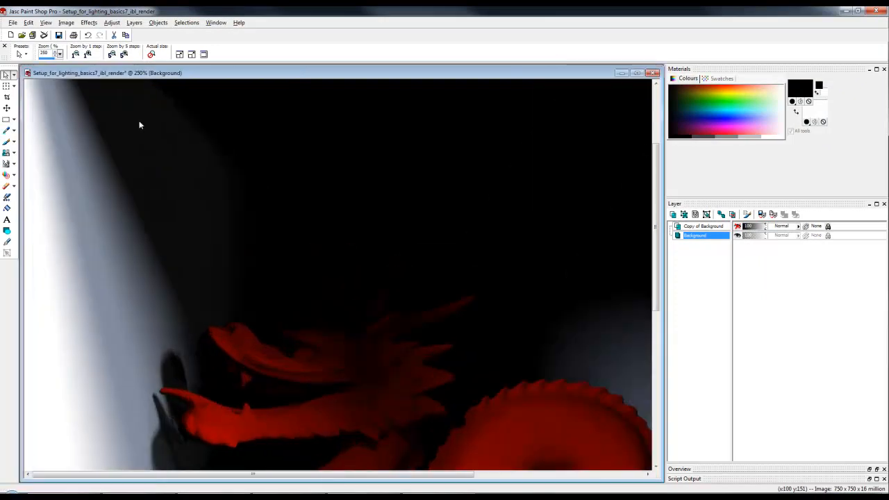
left_click(66, 23)
mouse_move(111, 24)
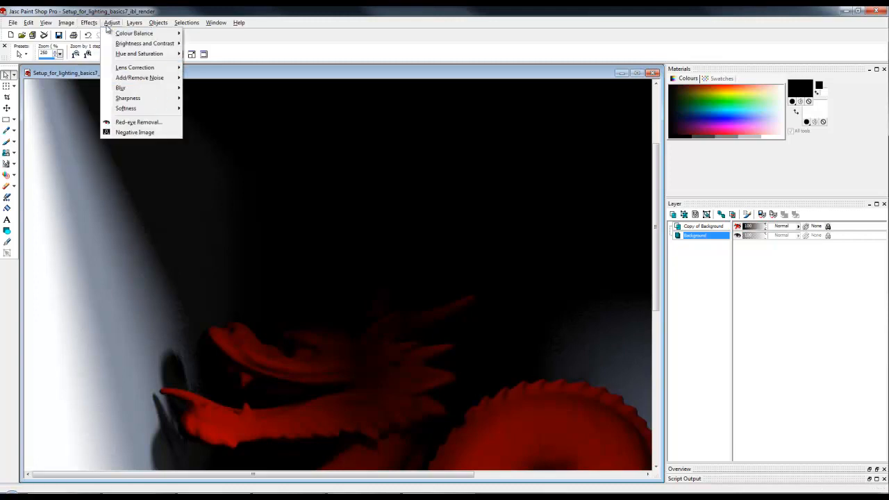
mouse_move(143, 88)
left_click(210, 107)
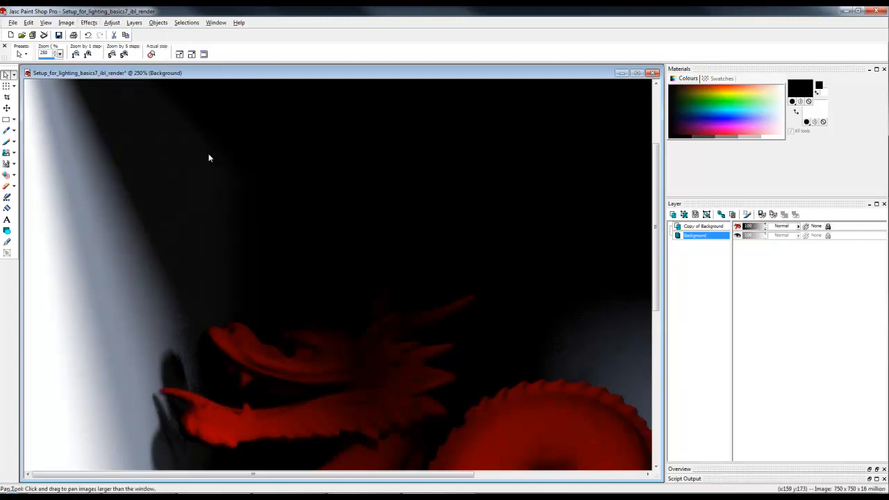
Inspect the blurred ibl_render at several magnifications, check it against the unblurred copy, and place its window beside the True Ambience render.
scroll(155, 282, "down", 5)
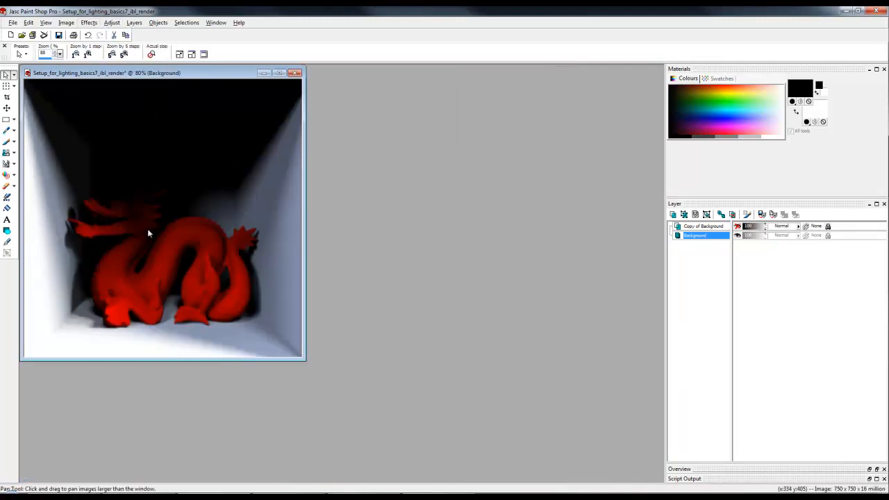
left_click_drag(162, 73, 412, 123)
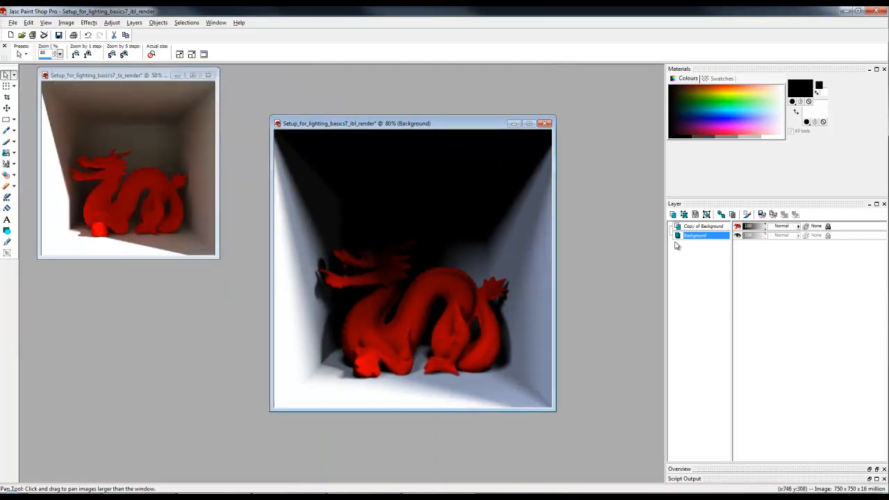
scroll(320, 241, "up", 4)
scroll(150, 206, "up", 2)
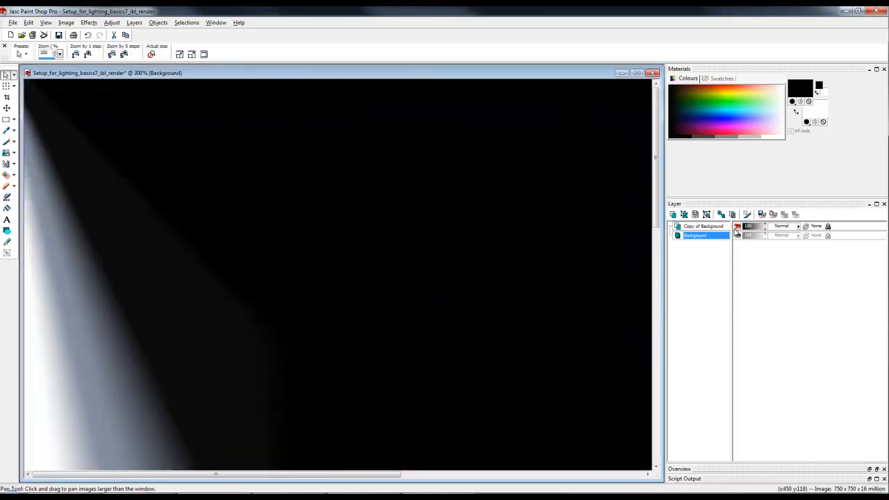
left_click(738, 226)
scroll(351, 151, "down", 3)
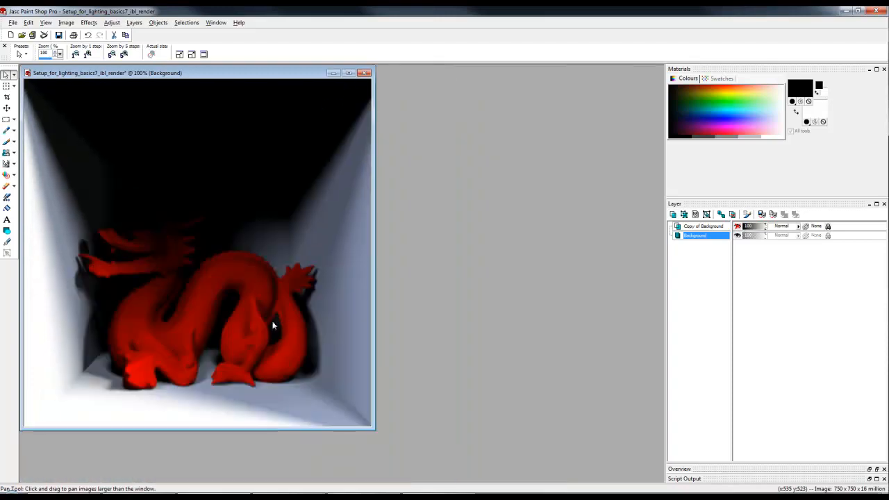
left_click_drag(212, 69, 423, 85)
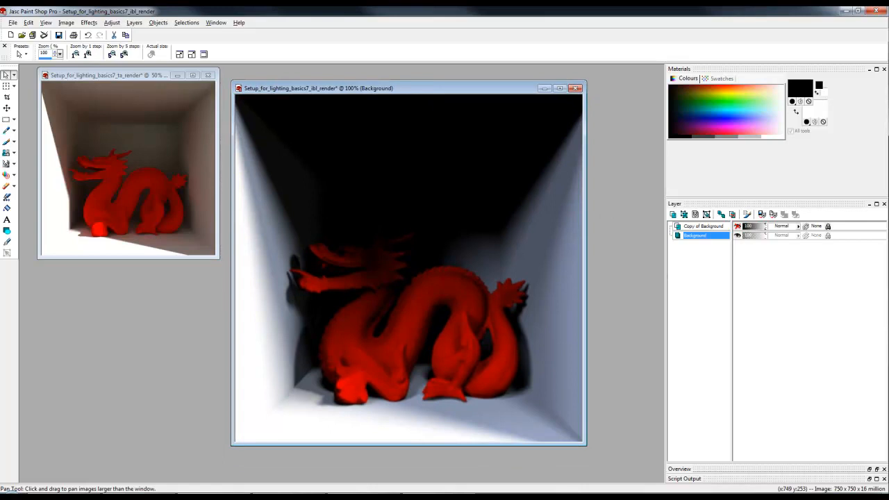
Open the mask_render image, return to the ibl_render image, and show and activate its Copy of Background layer.
left_click_drag(285, 318, 197, 358)
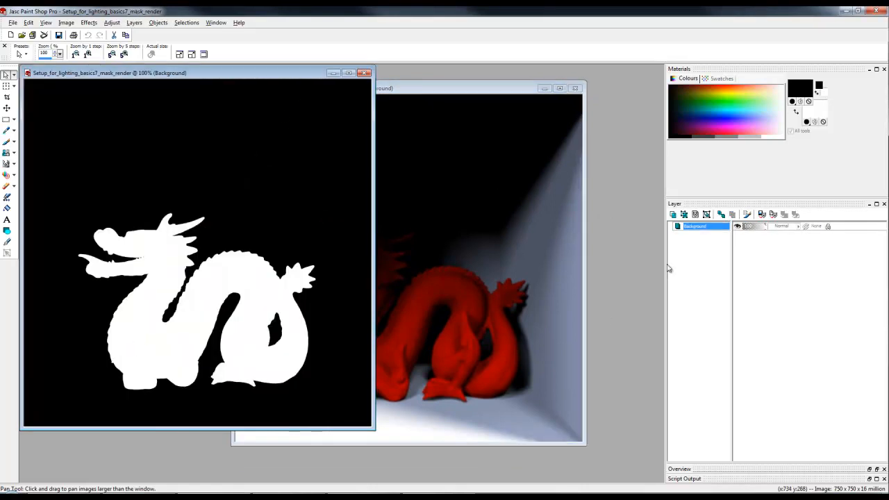
left_click(451, 89)
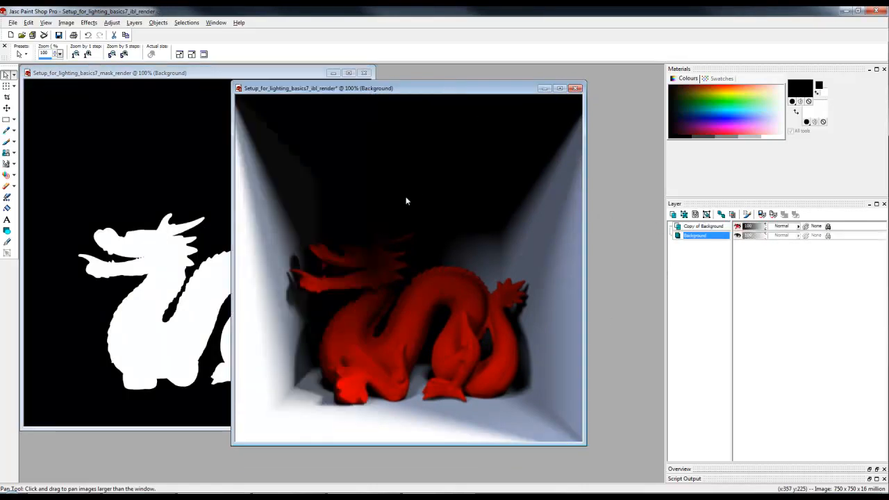
left_click(703, 227)
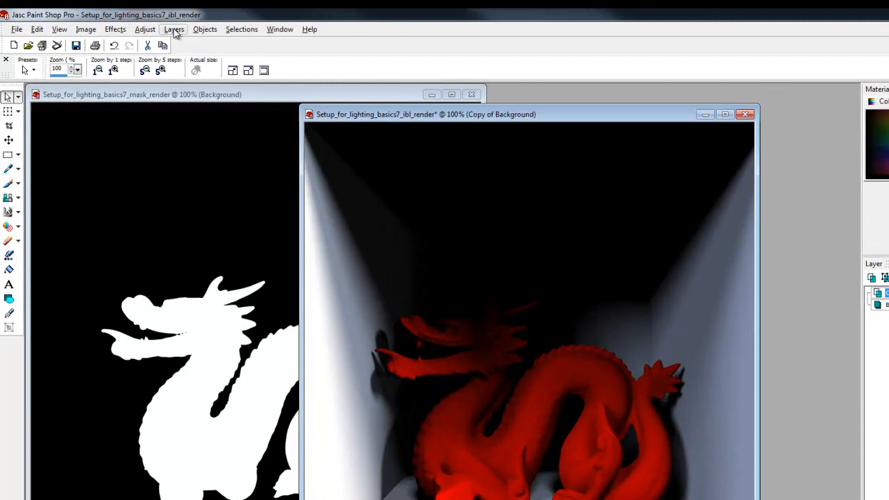
Add a mask layer to Copy of Background from the mask_render image, using source luminance without inverting the mask data.
left_click(175, 31)
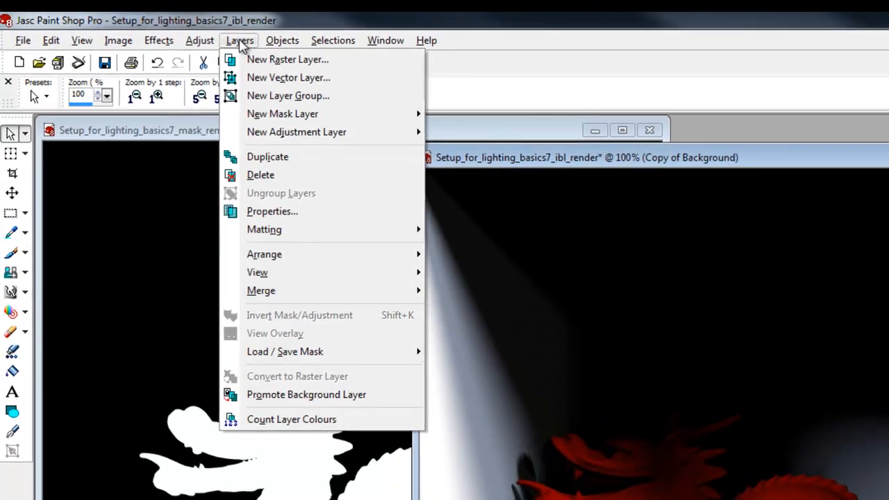
mouse_move(317, 121)
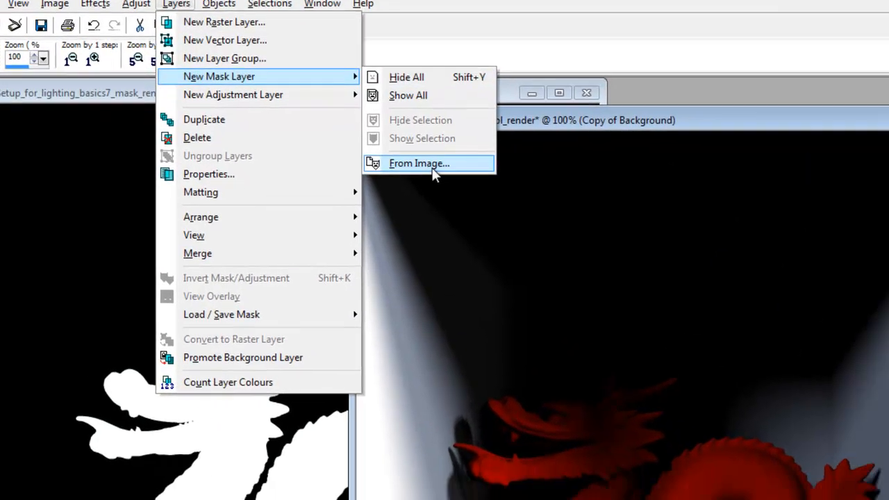
left_click(486, 200)
left_click(533, 256)
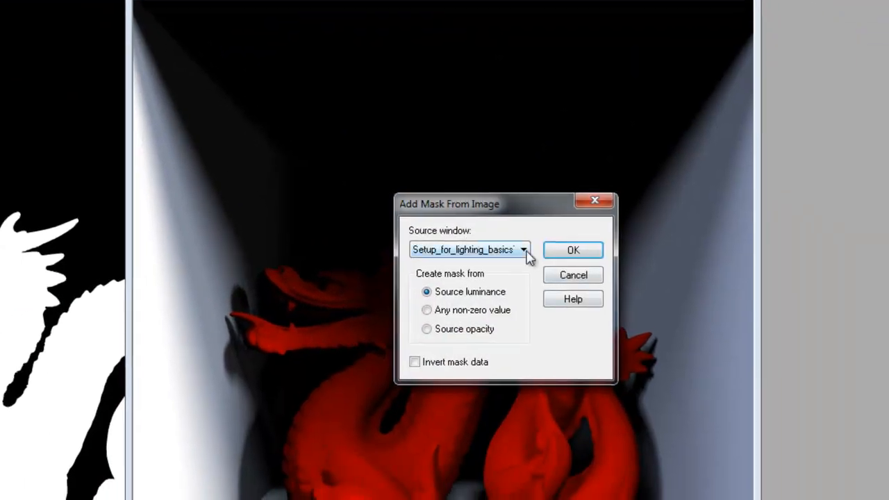
left_click(552, 286)
left_click(572, 251)
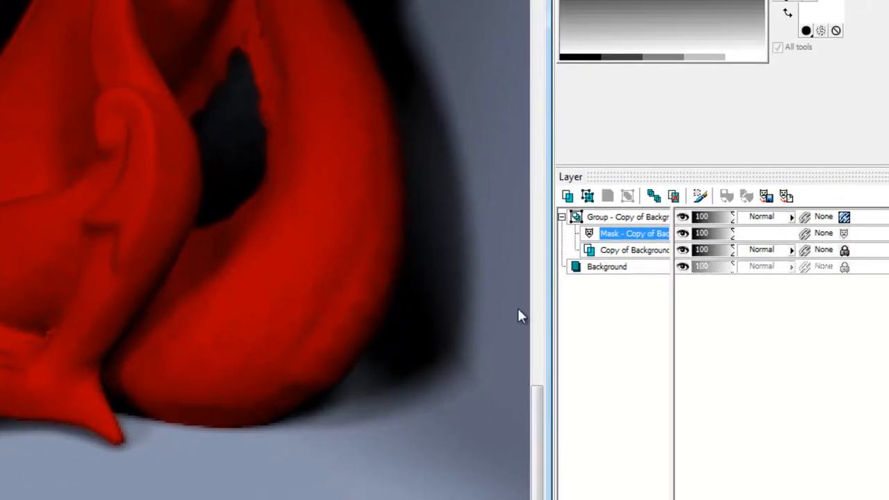
Compare the dragon's edges with the masked group hidden and shown, and check the whole ibl_render image.
left_click(683, 218)
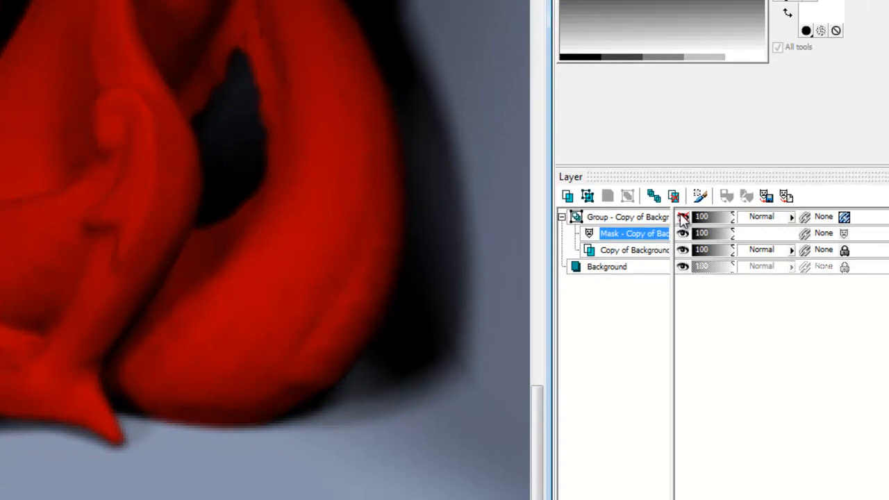
left_click(683, 217)
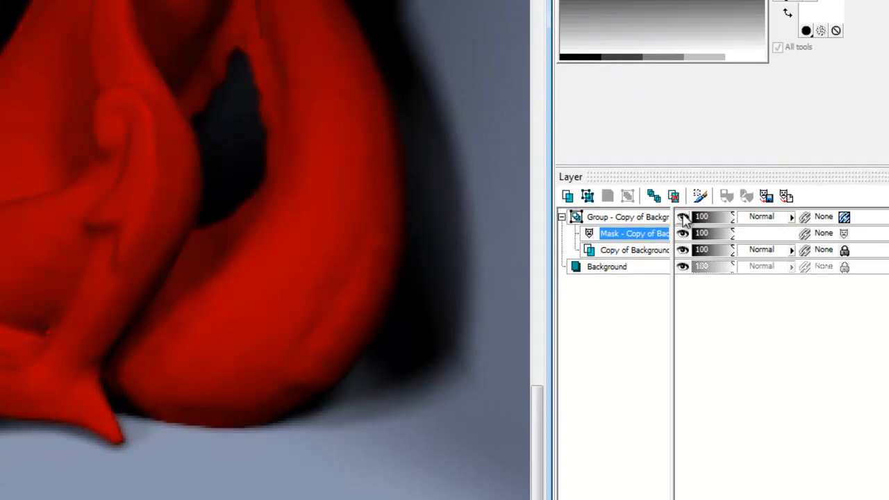
scroll(160, 36, "down", 5)
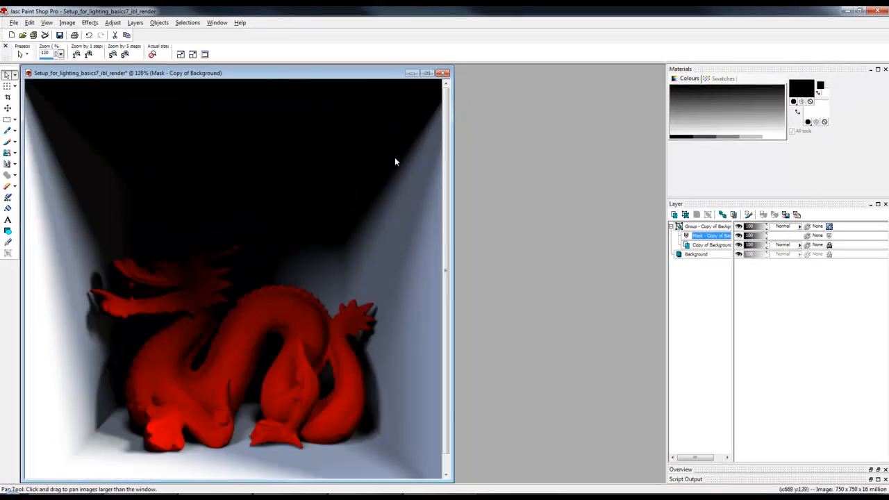
Close the mask_render image and position the ibl_render window beside the True Ambience render.
left_click_drag(227, 74, 513, 85)
left_click_drag(241, 75, 250, 125)
left_click(372, 126)
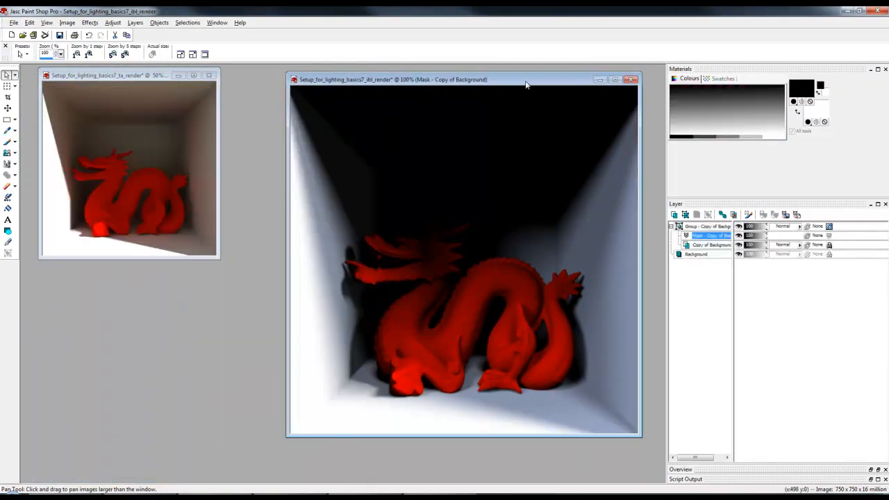
left_click_drag(526, 82, 494, 86)
Copy the ta_render image and paste it as a new layer above the masked group in the ibl_render image.
left_click(133, 77)
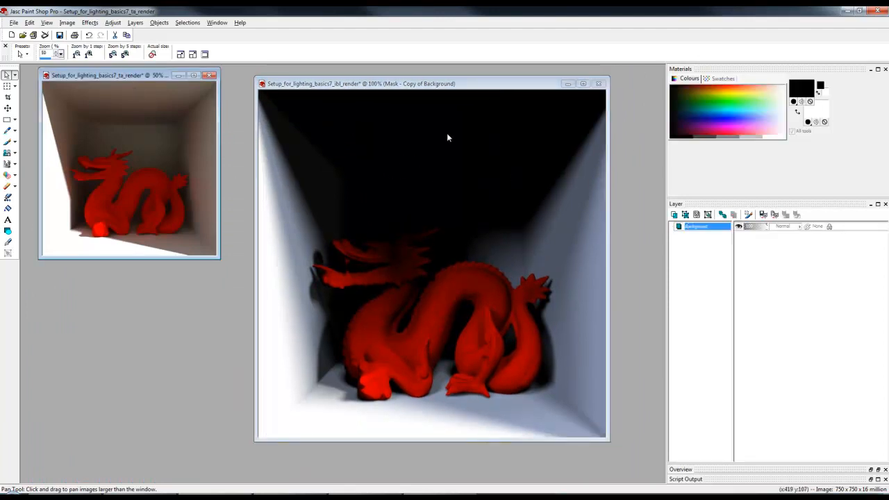
left_click_drag(128, 76, 121, 117)
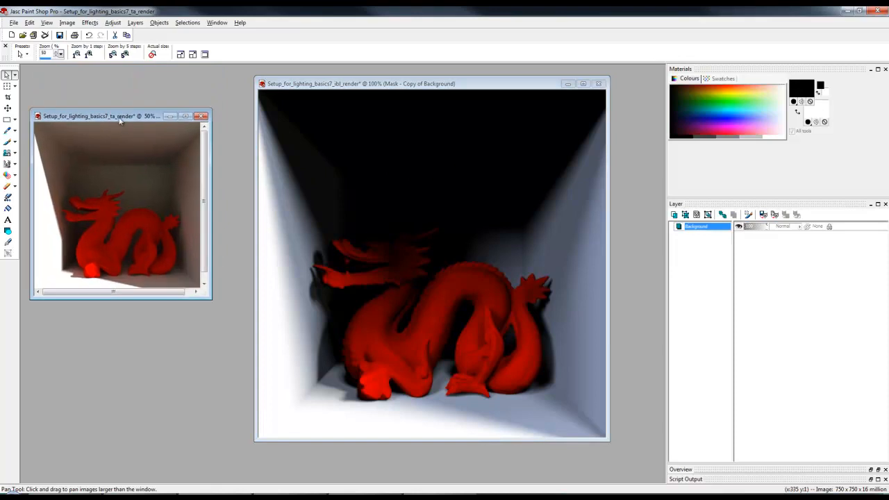
left_click(455, 89)
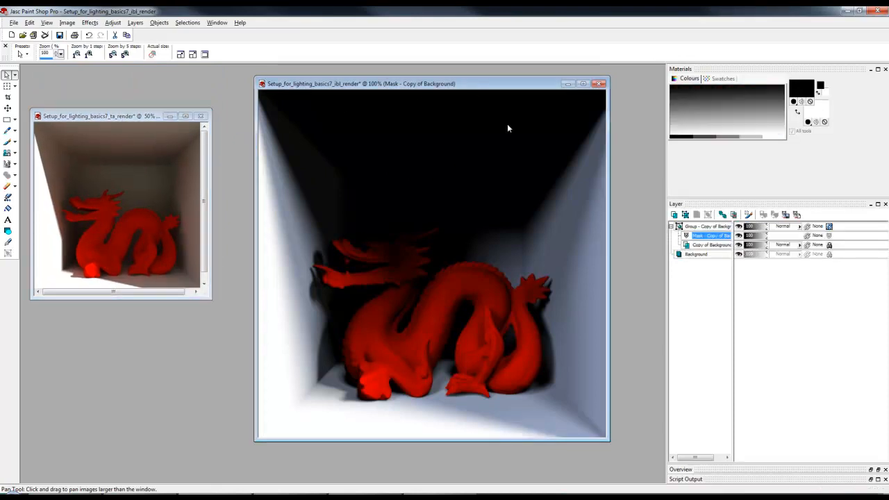
left_click(715, 227)
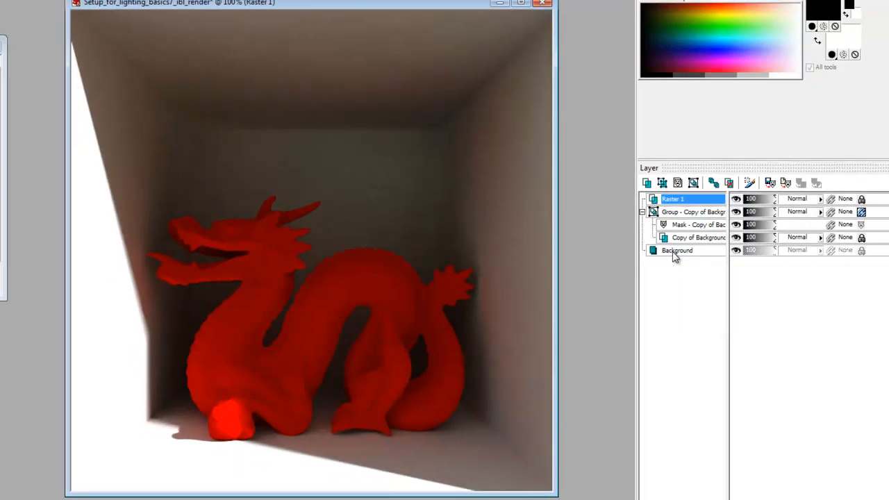
Promote the Background layer to a raster layer and move the pasted True Ambience layer to the bottom of the stack.
right_click(446, 286)
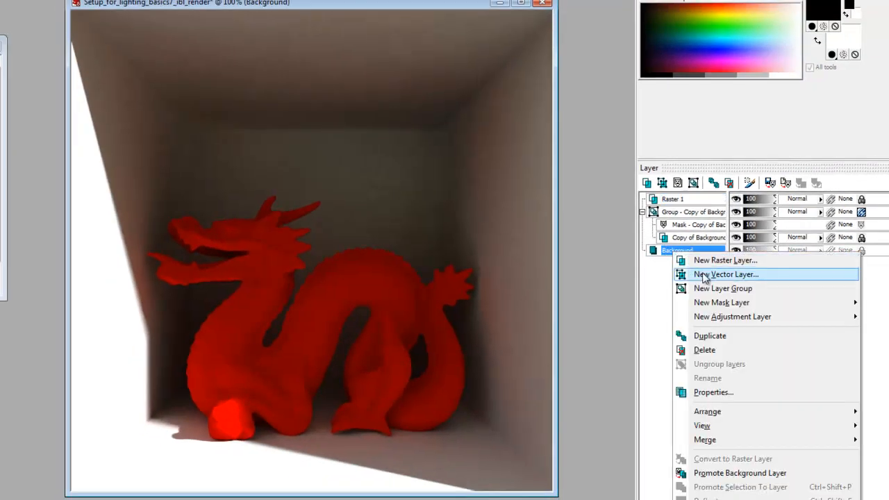
left_click(737, 475)
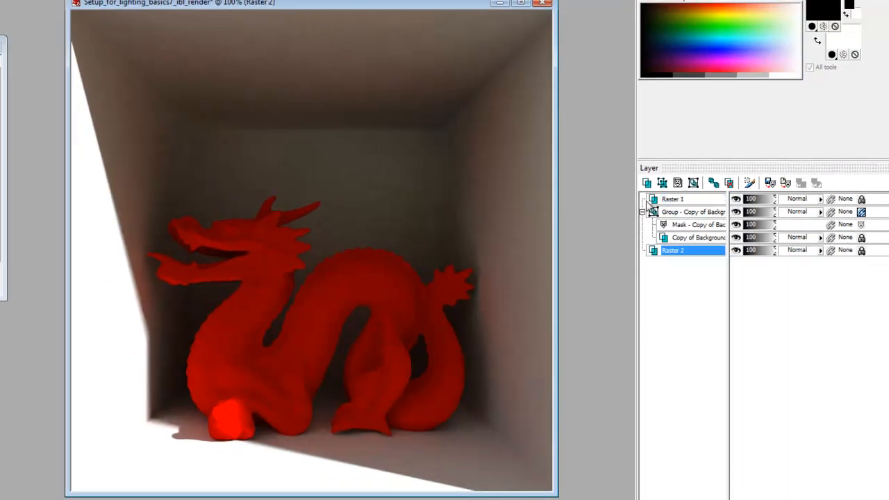
left_click(666, 200)
left_click_drag(679, 262, 679, 261)
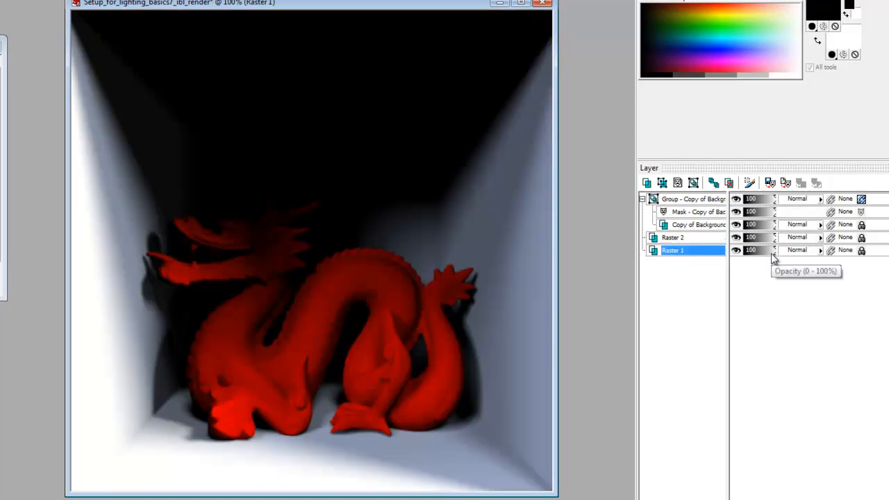
Collapse the masked group and check the composite with Raster 2 at 0 opacity, returning it to 100.
left_click(643, 199)
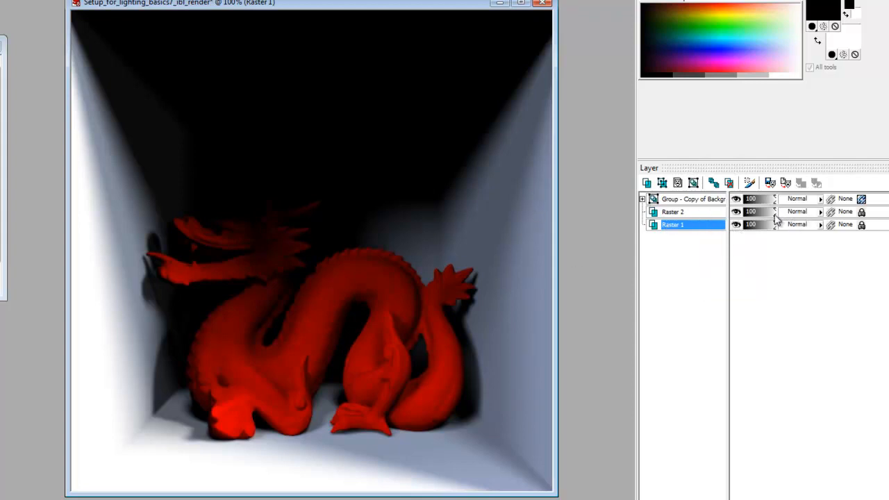
left_click_drag(776, 215, 745, 218)
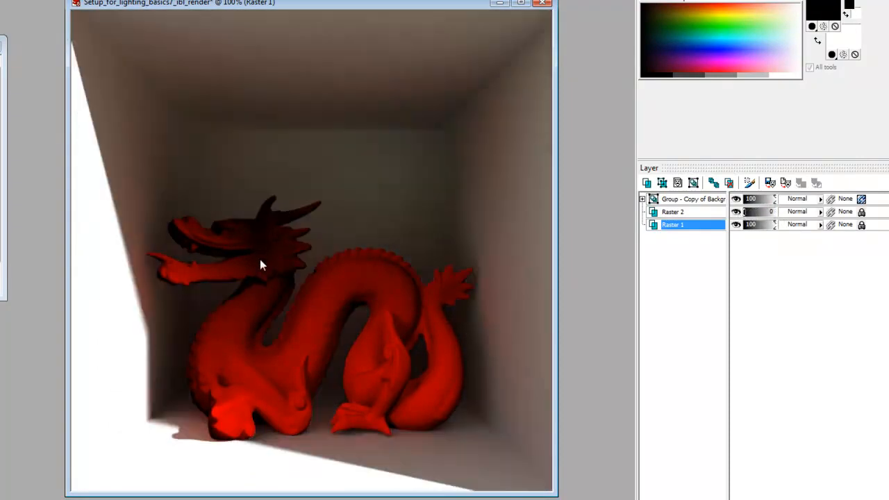
left_click_drag(745, 217, 783, 220)
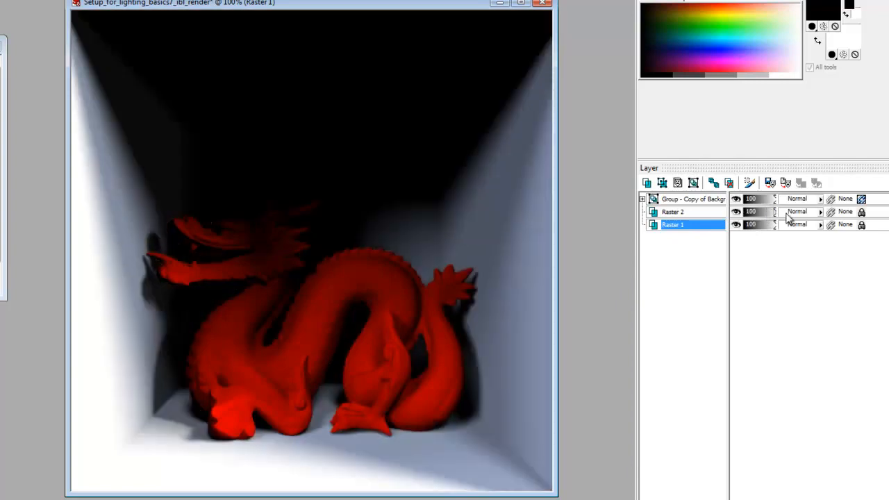
Blend Raster 2 at 56 opacity and the masked group at 50 opacity, both in Soft Light mode.
left_click(828, 214)
left_click(862, 439)
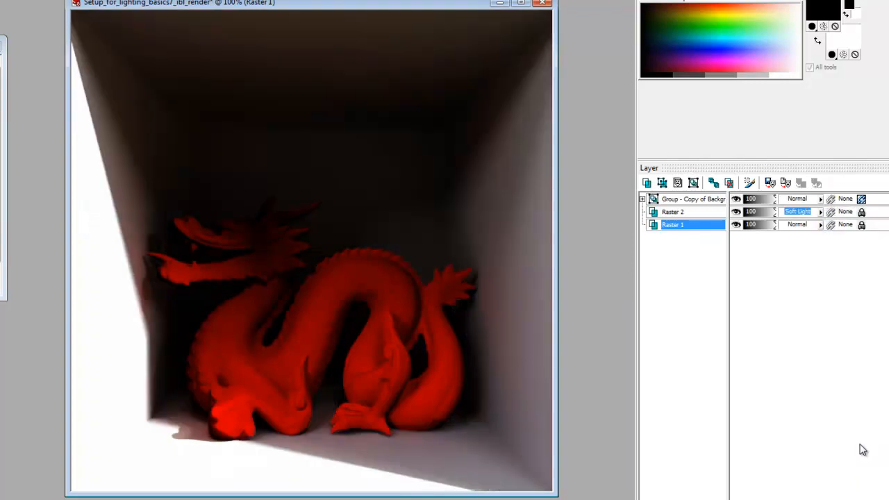
left_click(820, 200)
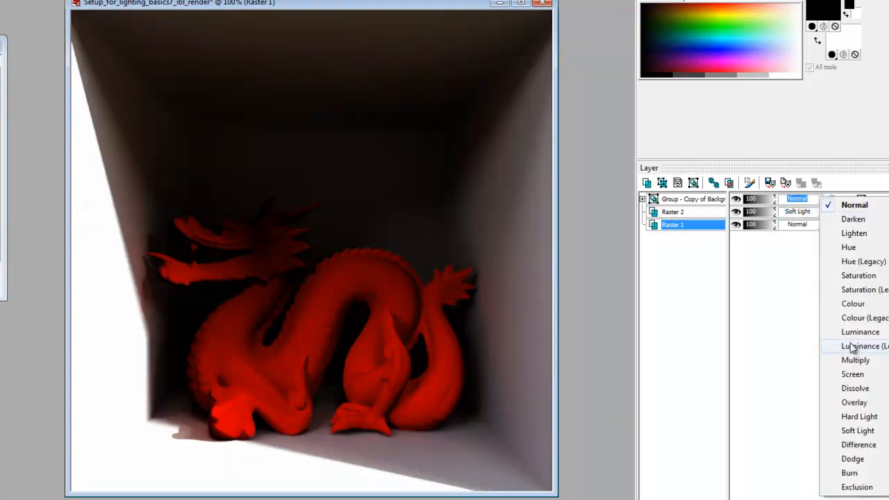
left_click(858, 431)
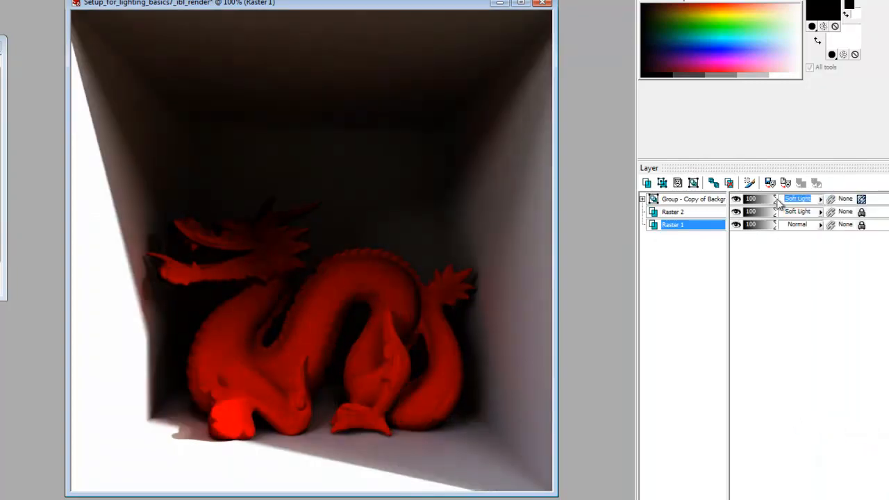
left_click_drag(774, 200, 763, 218)
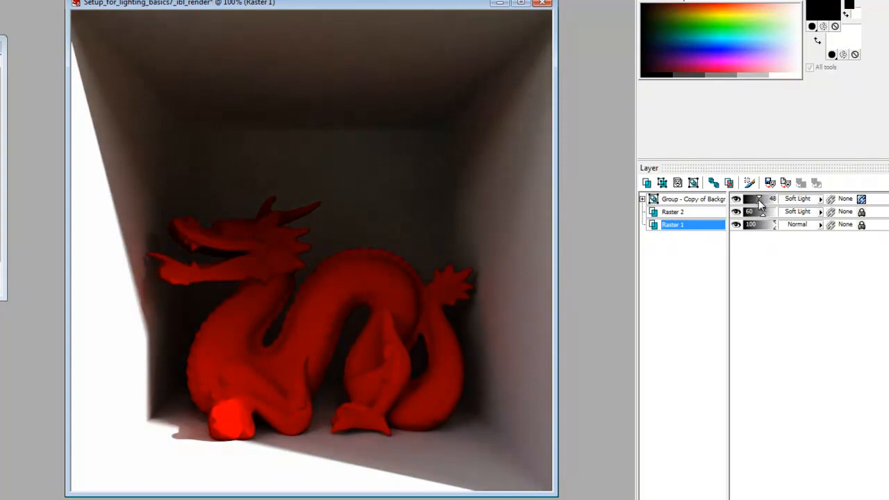
left_click_drag(760, 202, 766, 215)
Save the composite as Combined Image, accepting that the file is limited to a merged image.
key("ctrl+F12")
key("End")
key("shift+Home")
type("Combined Image")
key("Return")
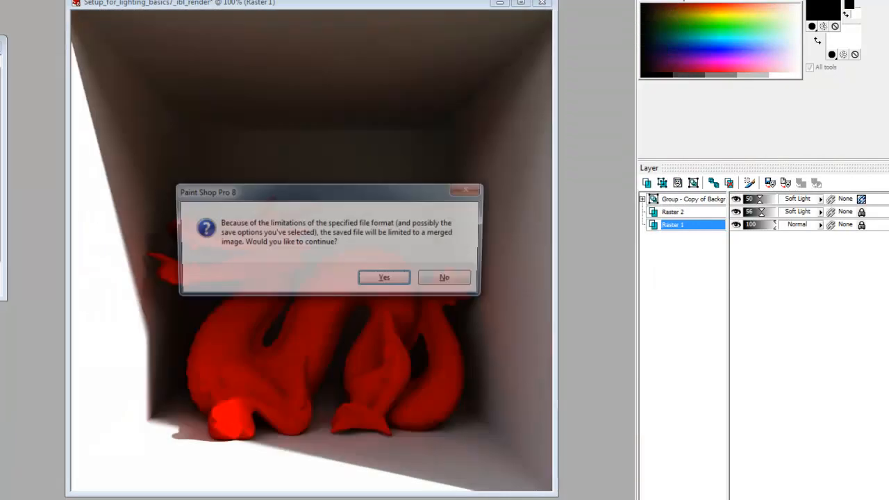
left_click(399, 280)
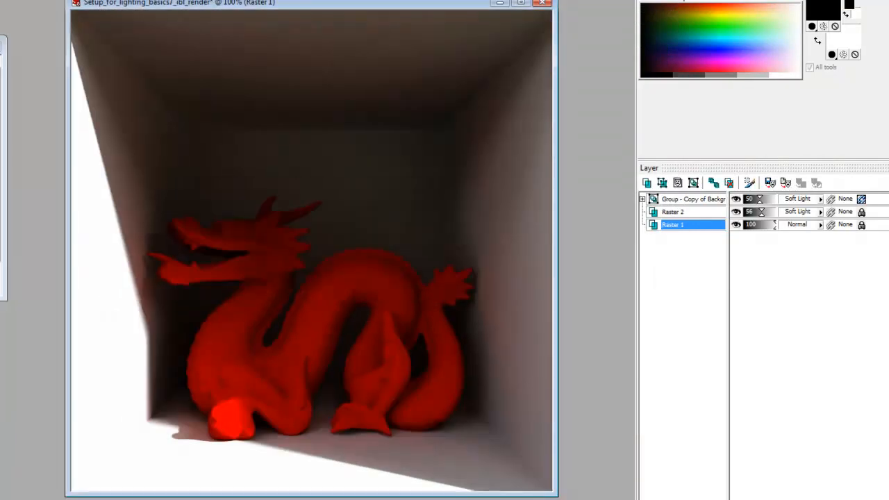